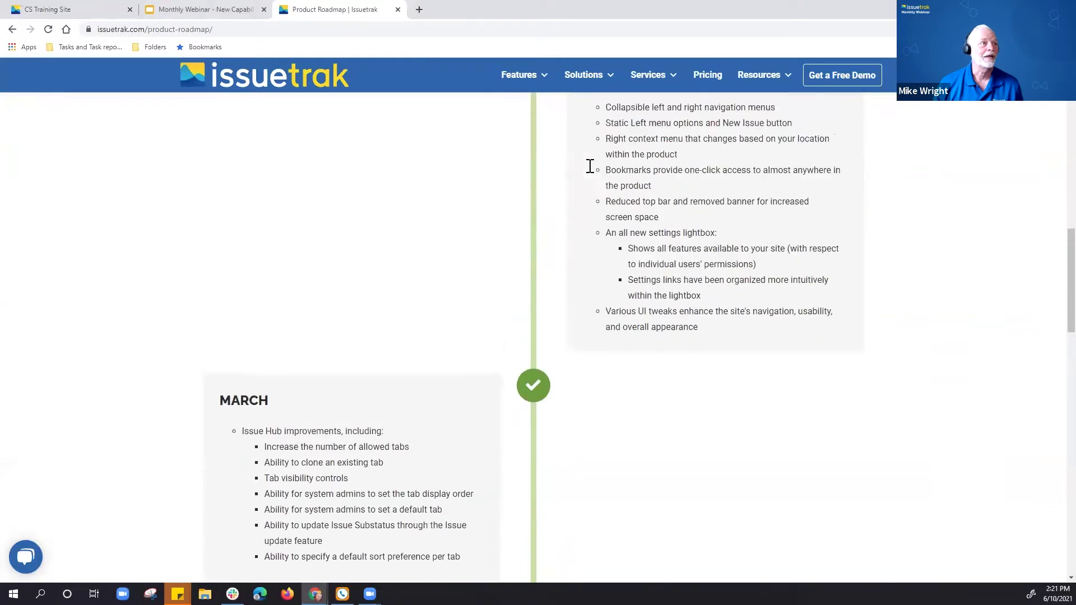
Open the Product Roadmap page through the Tech links in the Issuetrak website's footer
{"action": "scroll", "coordinate": [591, 176], "scroll_direction": "down", "scroll_amount": 15}
{"action": "scroll", "coordinate": [589, 168], "scroll_direction": "down", "scroll_amount": 20}
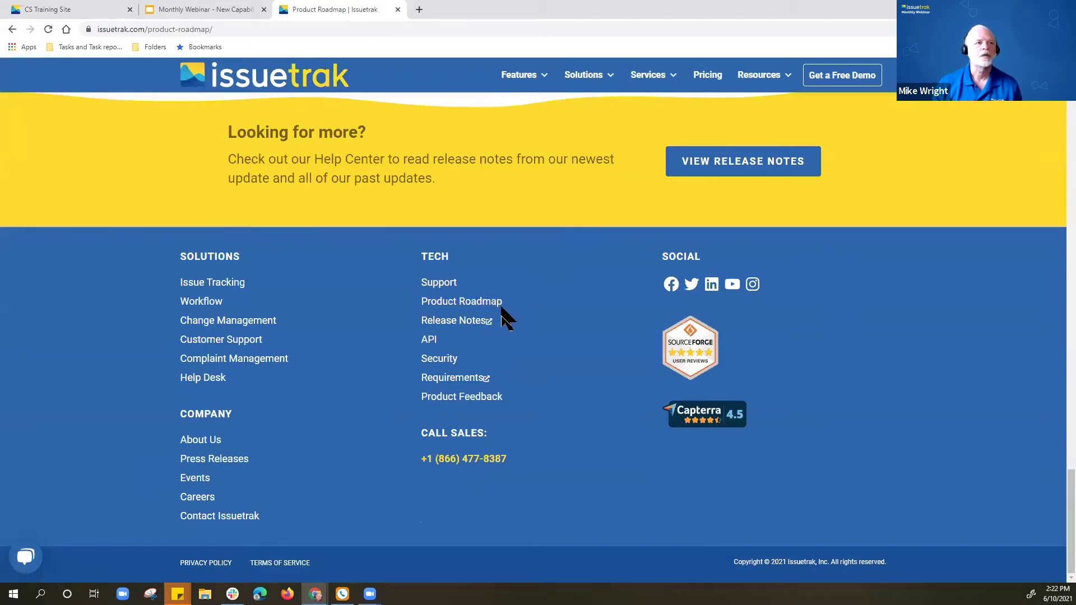
{"action": "left_click", "coordinate": [478, 303]}
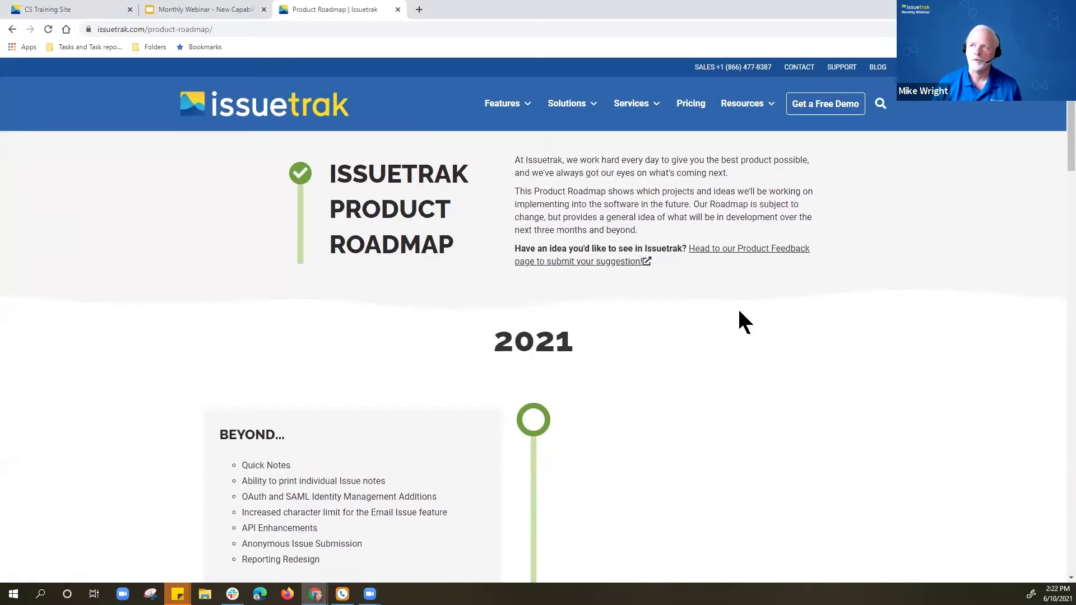
Review the 2021 product roadmap, examining the monthly releases, the June plans and the Beyond section
{"action": "scroll", "coordinate": [713, 328], "scroll_direction": "down", "scroll_amount": 10}
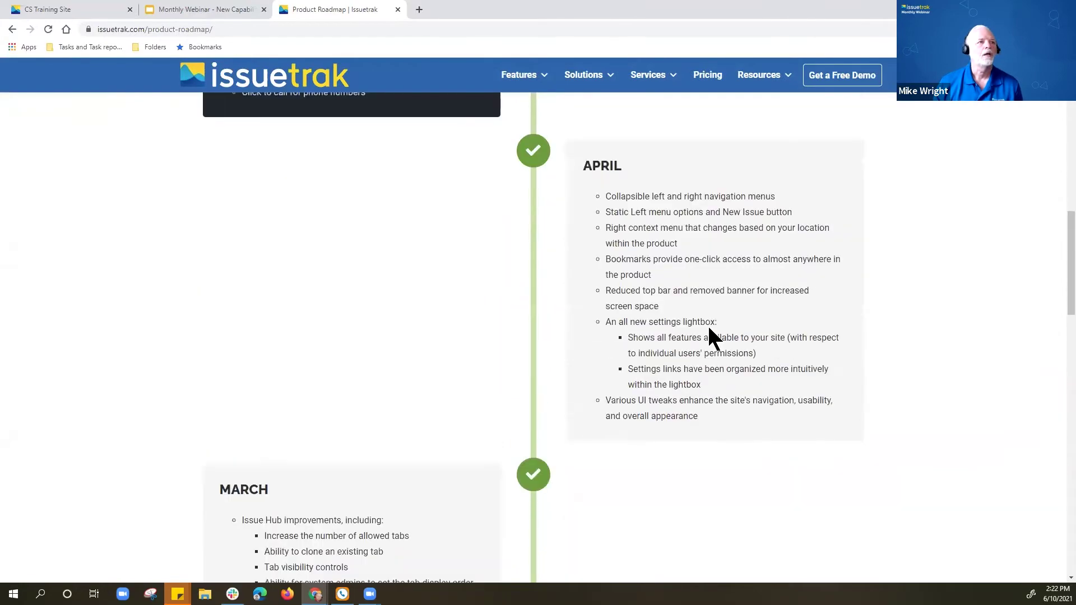
{"action": "scroll", "coordinate": [707, 331], "scroll_direction": "down", "scroll_amount": 12}
{"action": "scroll", "coordinate": [675, 337], "scroll_direction": "down", "scroll_amount": 8}
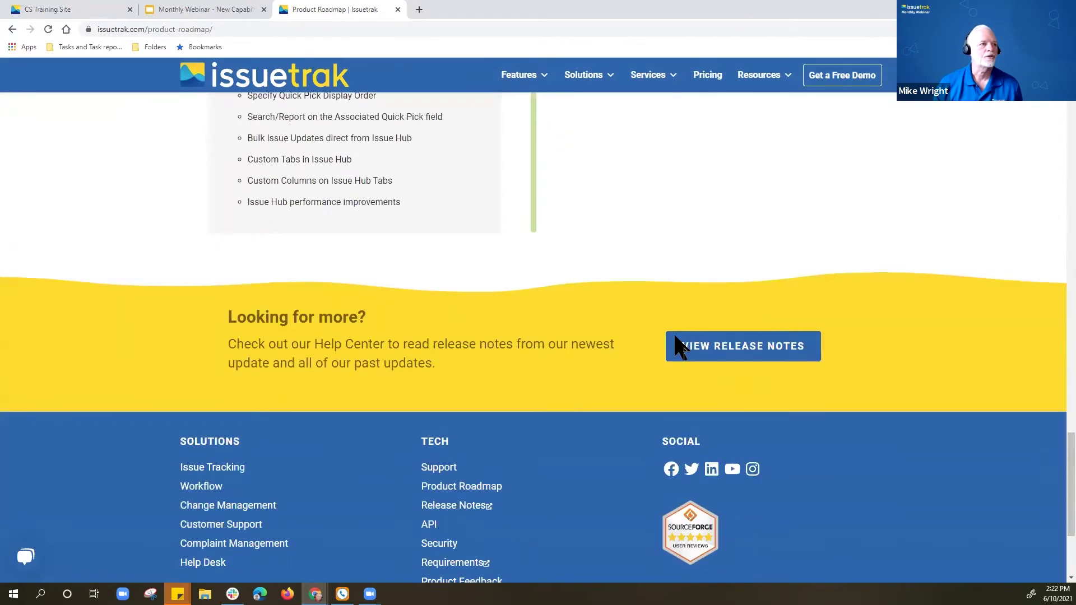
{"action": "scroll", "coordinate": [676, 338], "scroll_direction": "up", "scroll_amount": 10}
{"action": "scroll", "coordinate": [676, 338], "scroll_direction": "down", "scroll_amount": 2}
{"action": "scroll", "coordinate": [676, 338], "scroll_direction": "up", "scroll_amount": 5}
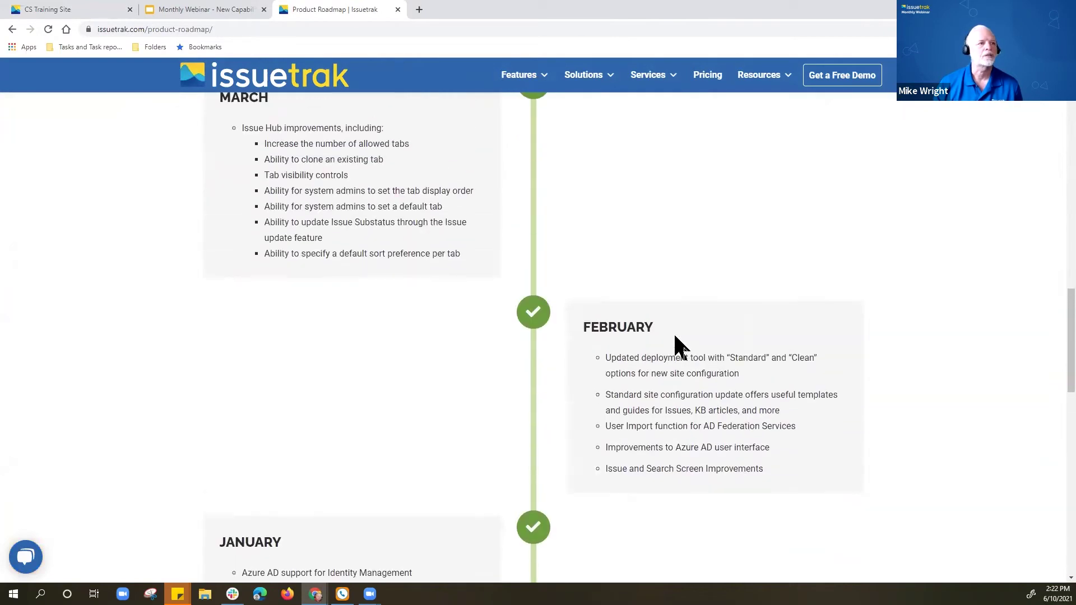
{"action": "scroll", "coordinate": [585, 289], "scroll_direction": "up", "scroll_amount": 2}
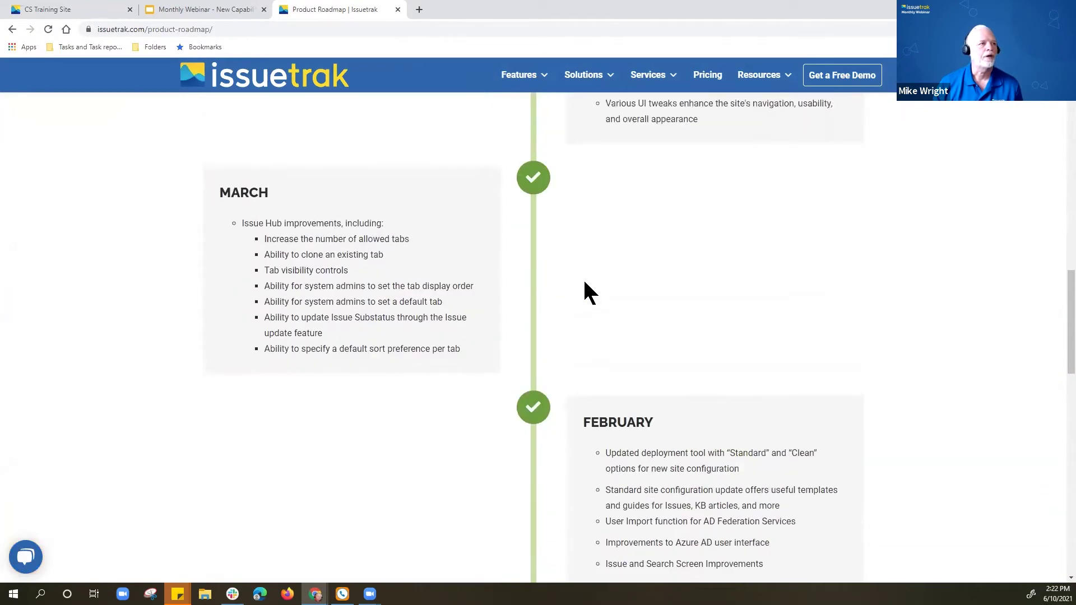
{"action": "scroll", "coordinate": [585, 288], "scroll_direction": "up", "scroll_amount": 5}
{"action": "scroll", "coordinate": [585, 289], "scroll_direction": "up", "scroll_amount": 7}
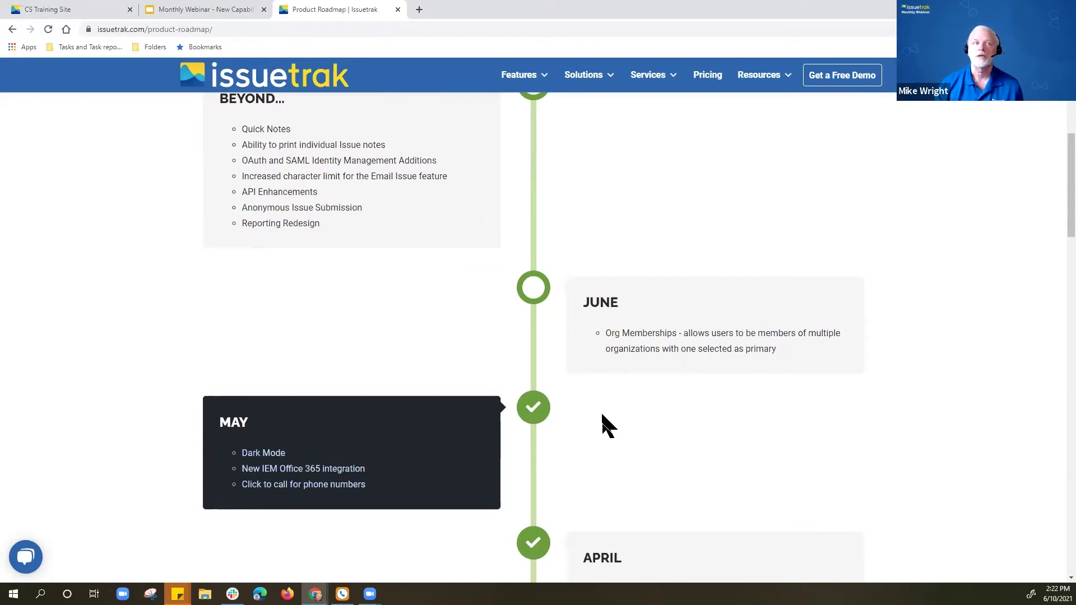
{"action": "scroll", "coordinate": [463, 369], "scroll_direction": "down", "scroll_amount": 1}
{"action": "scroll", "coordinate": [468, 378], "scroll_direction": "down", "scroll_amount": 1}
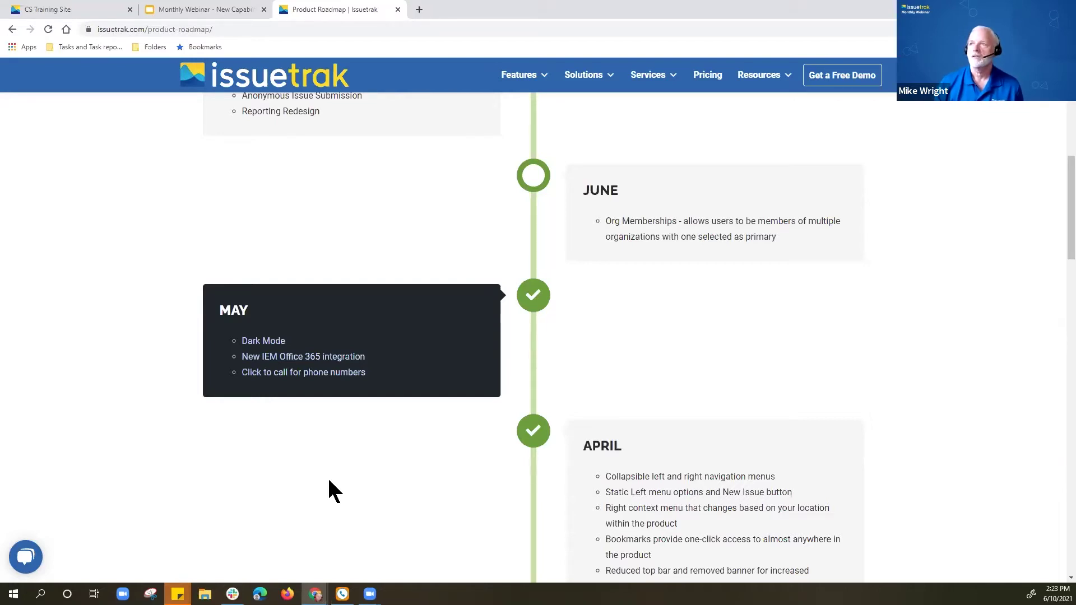
{"action": "scroll", "coordinate": [328, 480], "scroll_direction": "up", "scroll_amount": 3}
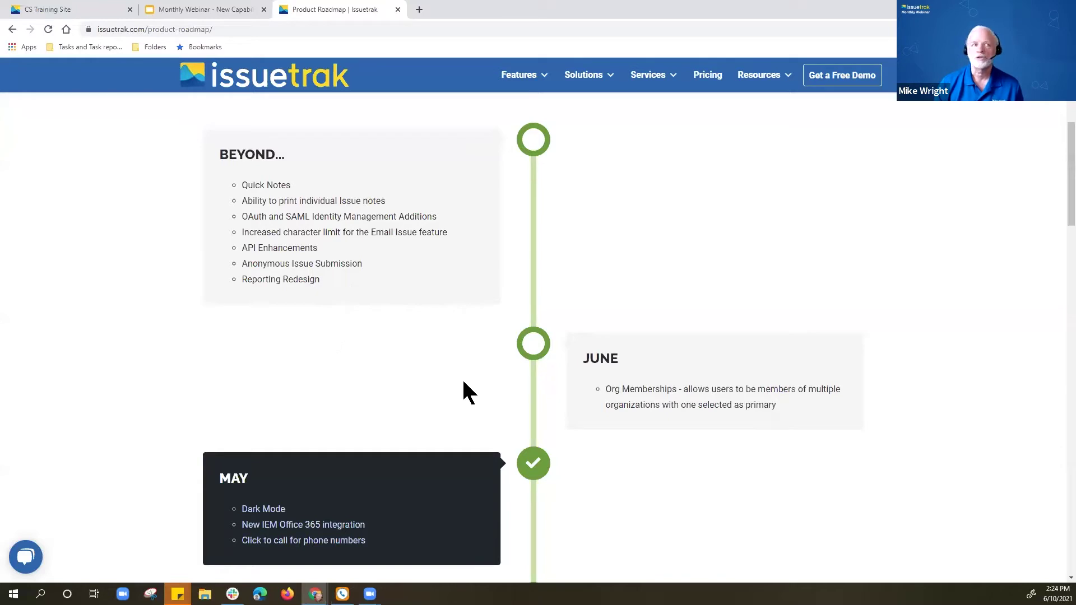
{"action": "scroll", "coordinate": [561, 347], "scroll_direction": "up", "scroll_amount": 4}
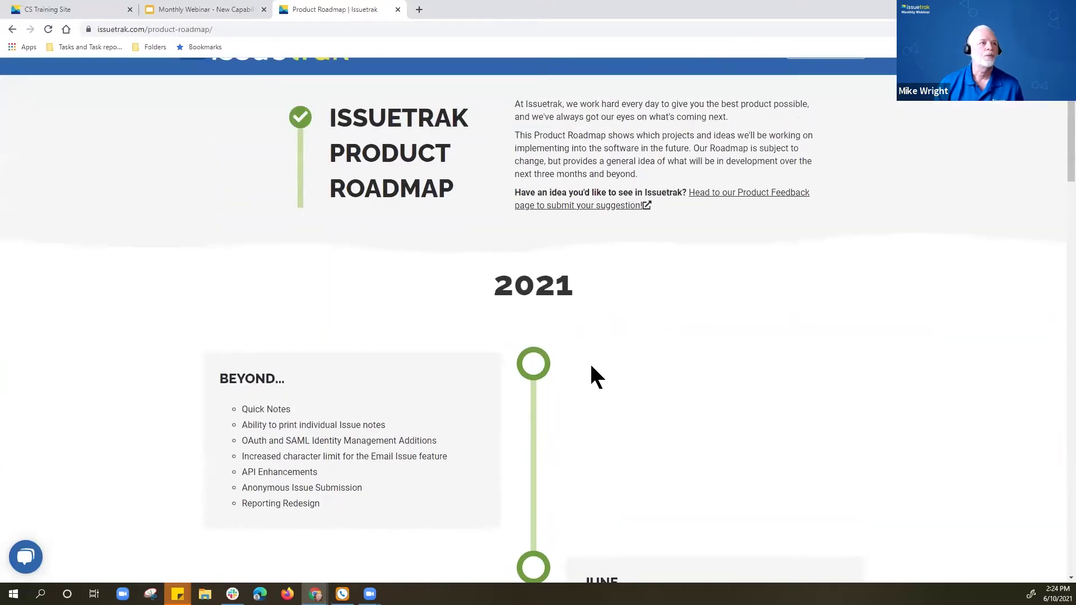
{"action": "scroll", "coordinate": [639, 440], "scroll_direction": "up", "scroll_amount": 1}
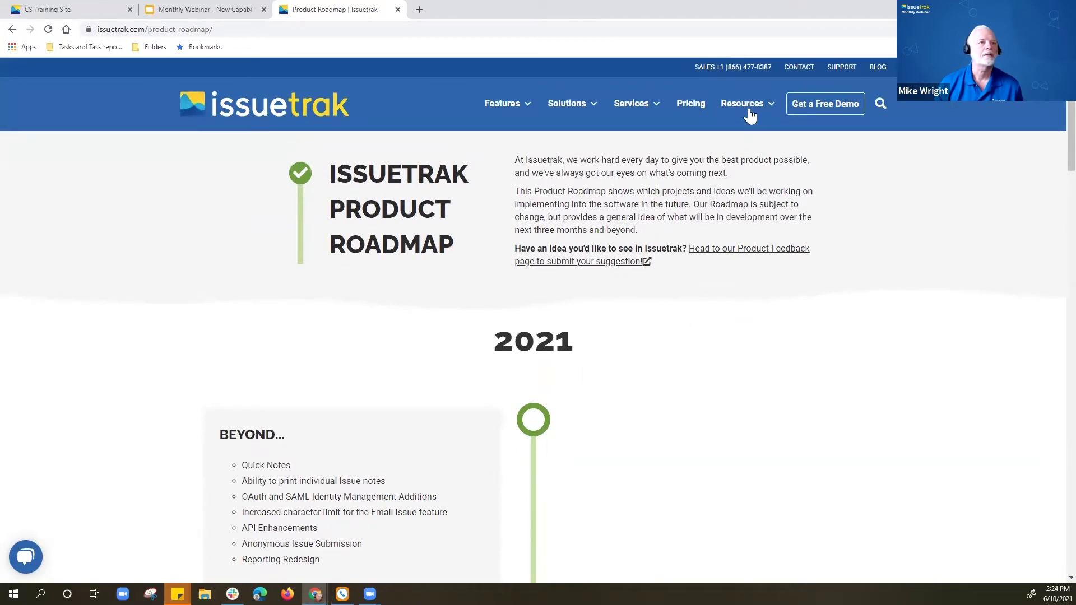
{"action": "mouse_move", "coordinate": [754, 104]}
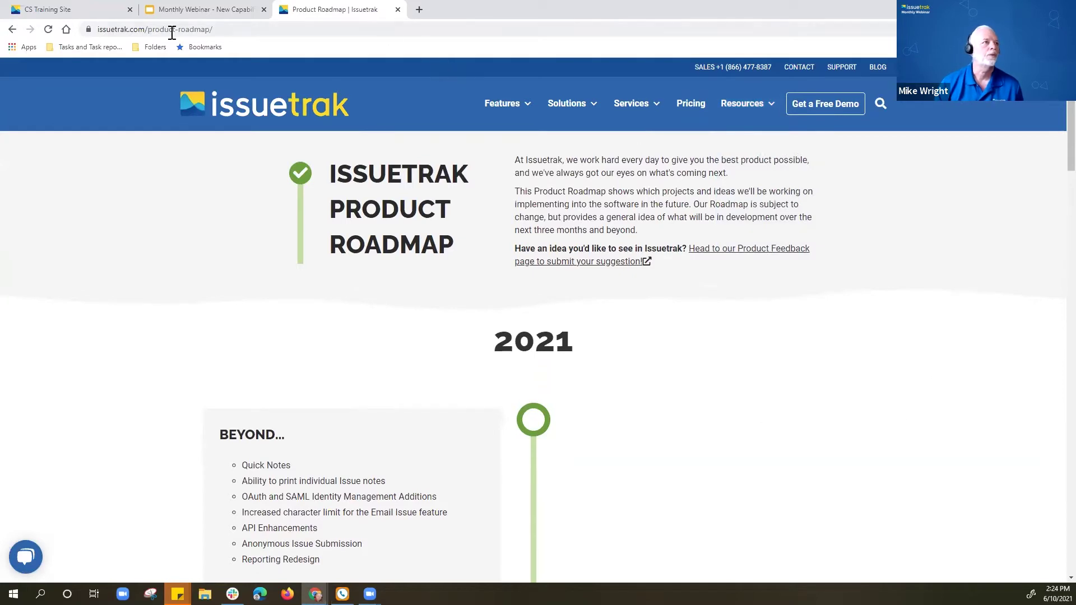
Open the bookmarked Issuetrak Release Notes page of the Help Center
{"action": "left_click", "coordinate": [88, 48]}
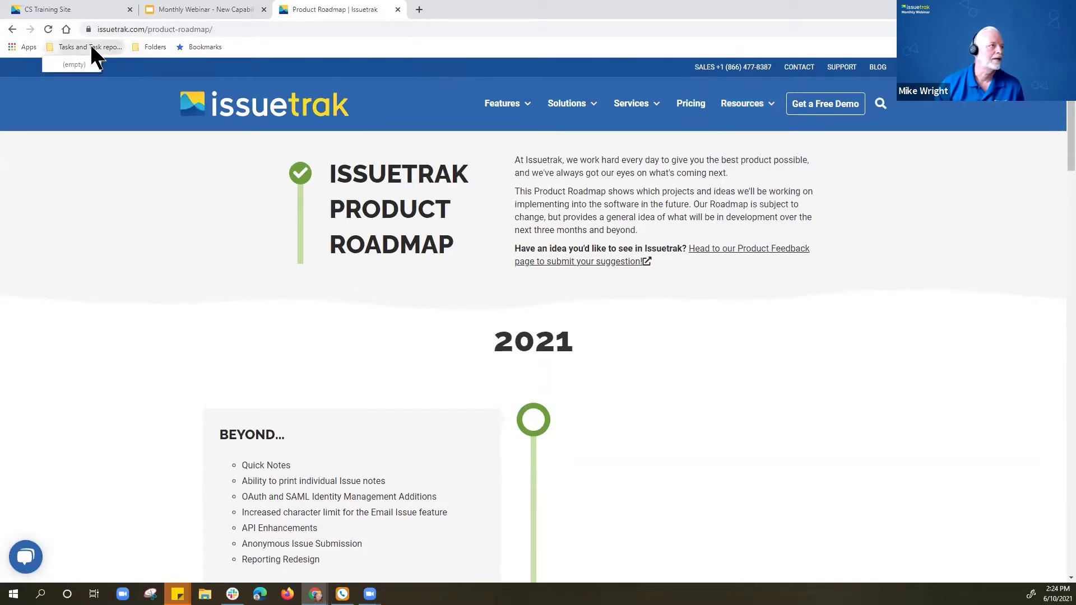
{"action": "left_click", "coordinate": [150, 48]}
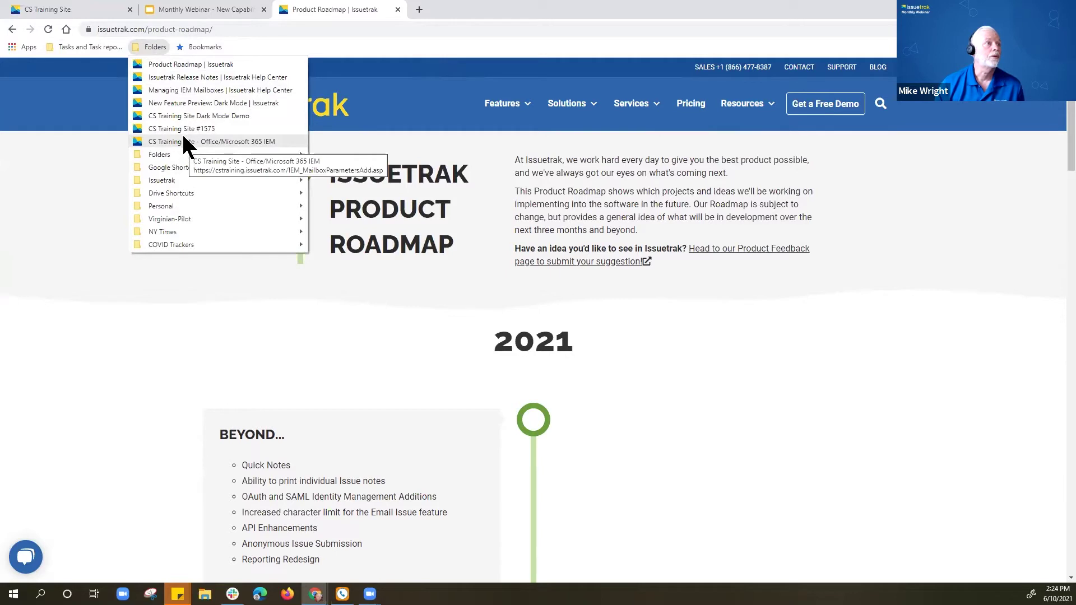
{"action": "left_click", "coordinate": [194, 78]}
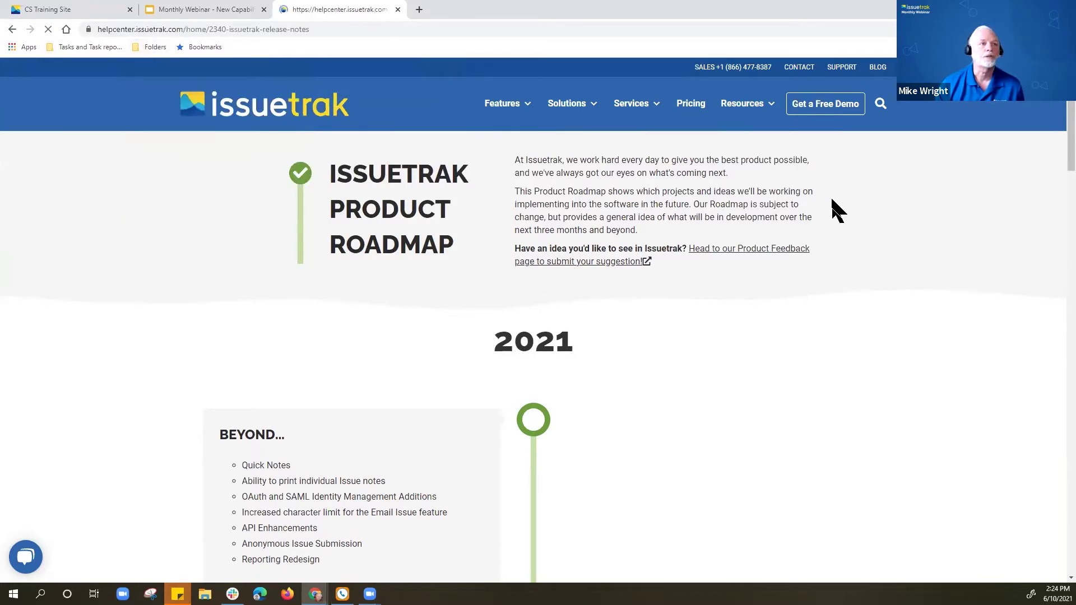
Review the Issuetrak 14.1 release notes, covering what's new, changed and fixed, and the upgrade process
{"action": "scroll", "coordinate": [795, 255], "scroll_direction": "down", "scroll_amount": 5}
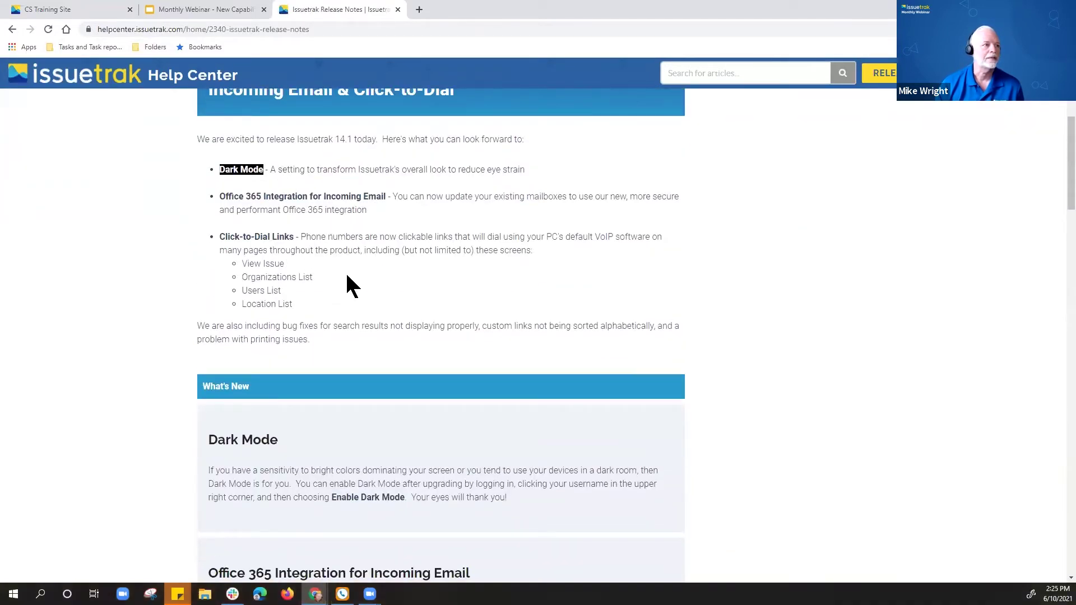
{"action": "scroll", "coordinate": [367, 277], "scroll_direction": "down", "scroll_amount": 1}
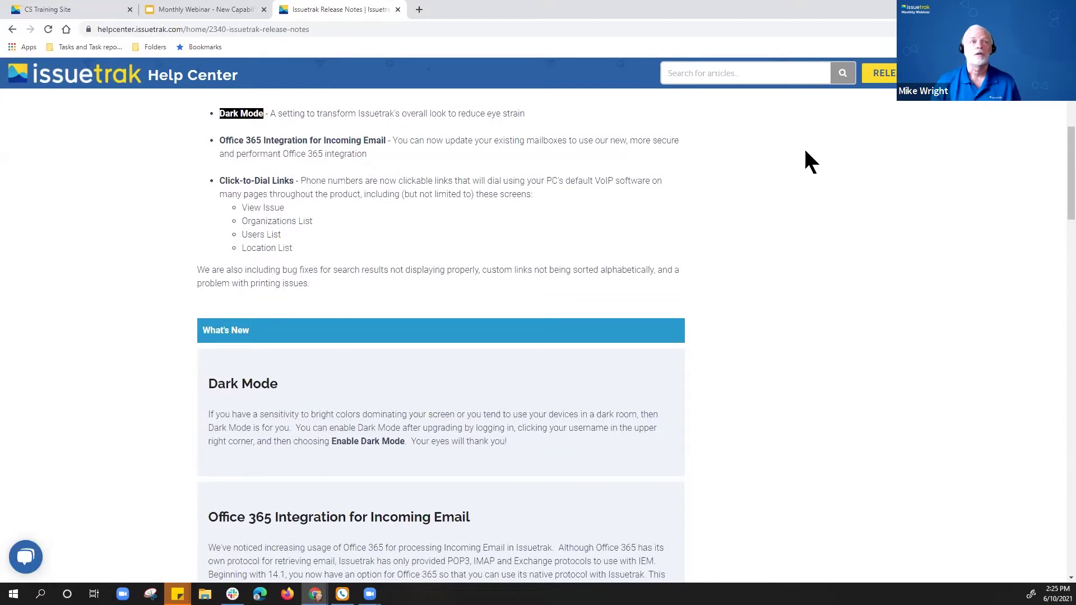
{"action": "scroll", "coordinate": [804, 150], "scroll_direction": "up", "scroll_amount": 1}
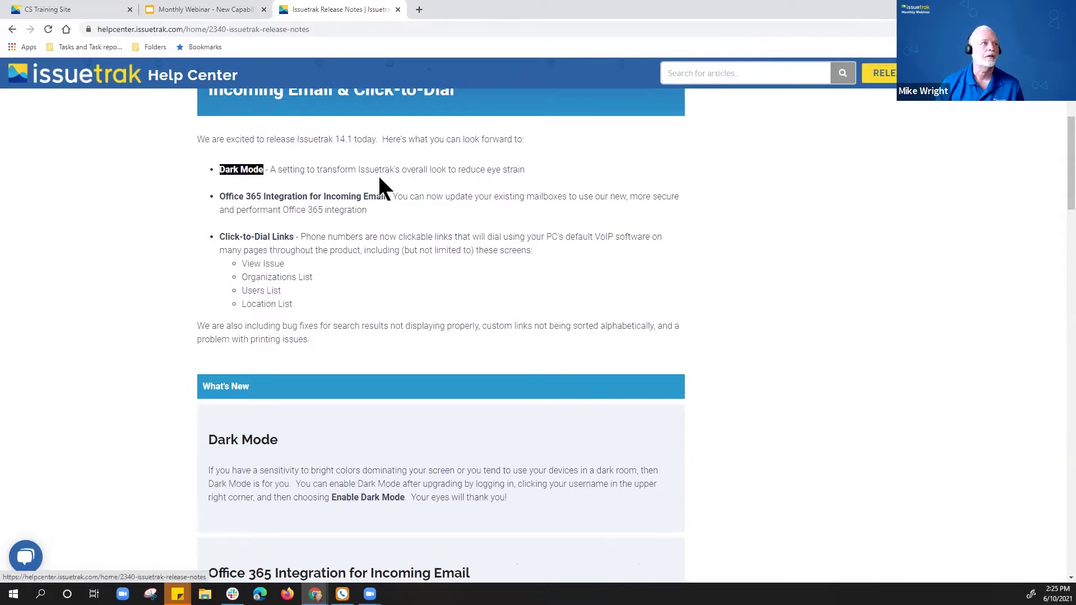
{"action": "scroll", "coordinate": [263, 359], "scroll_direction": "down", "scroll_amount": 2}
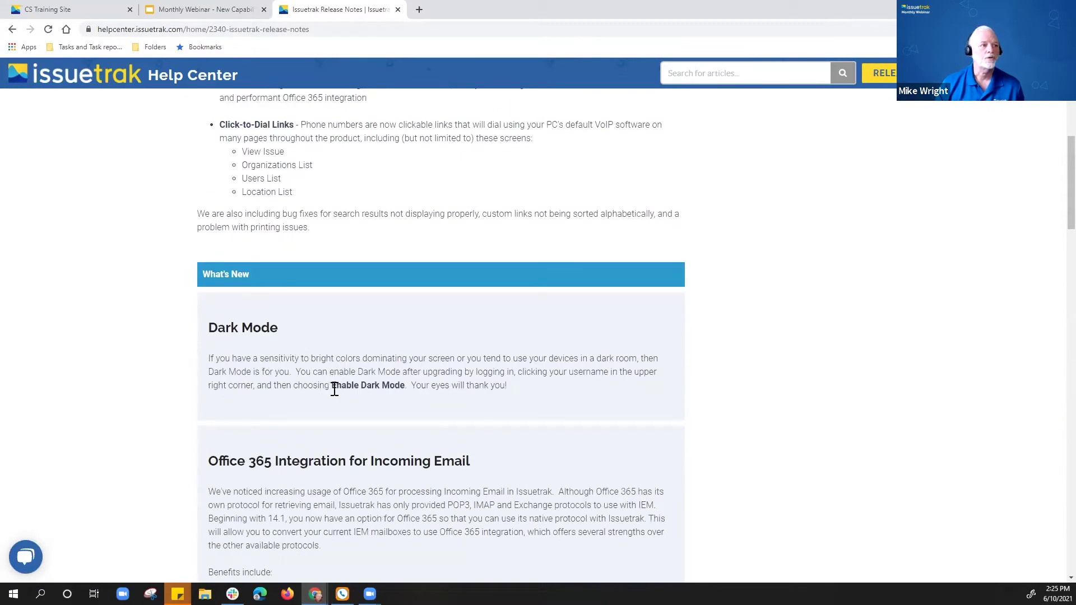
{"action": "scroll", "coordinate": [336, 393], "scroll_direction": "down", "scroll_amount": 5}
{"action": "scroll", "coordinate": [337, 393], "scroll_direction": "down", "scroll_amount": 6}
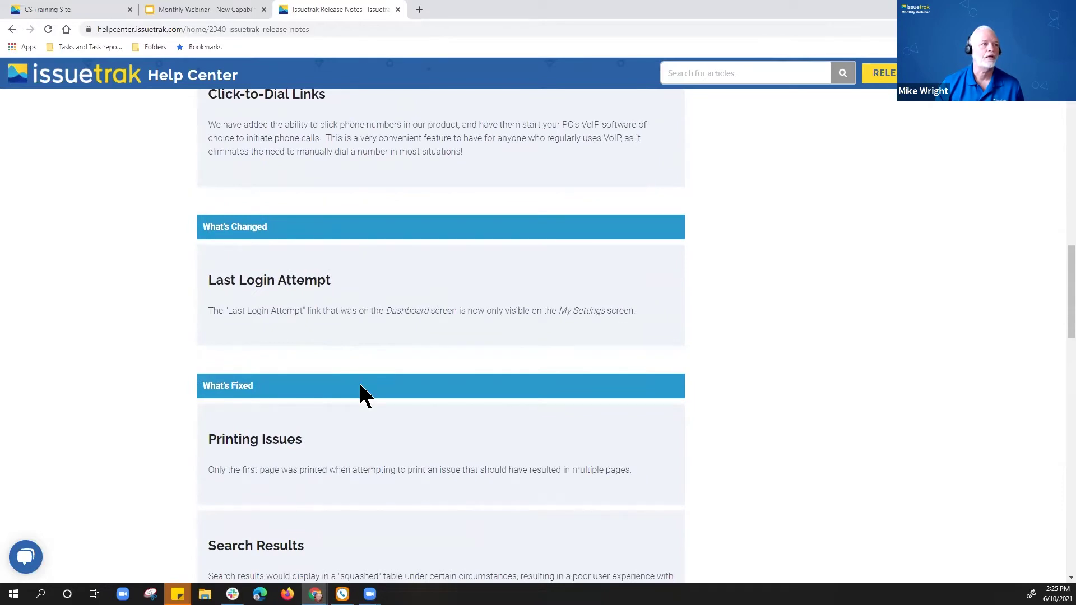
{"action": "scroll", "coordinate": [361, 391], "scroll_direction": "down", "scroll_amount": 3}
{"action": "scroll", "coordinate": [346, 297], "scroll_direction": "down", "scroll_amount": 9}
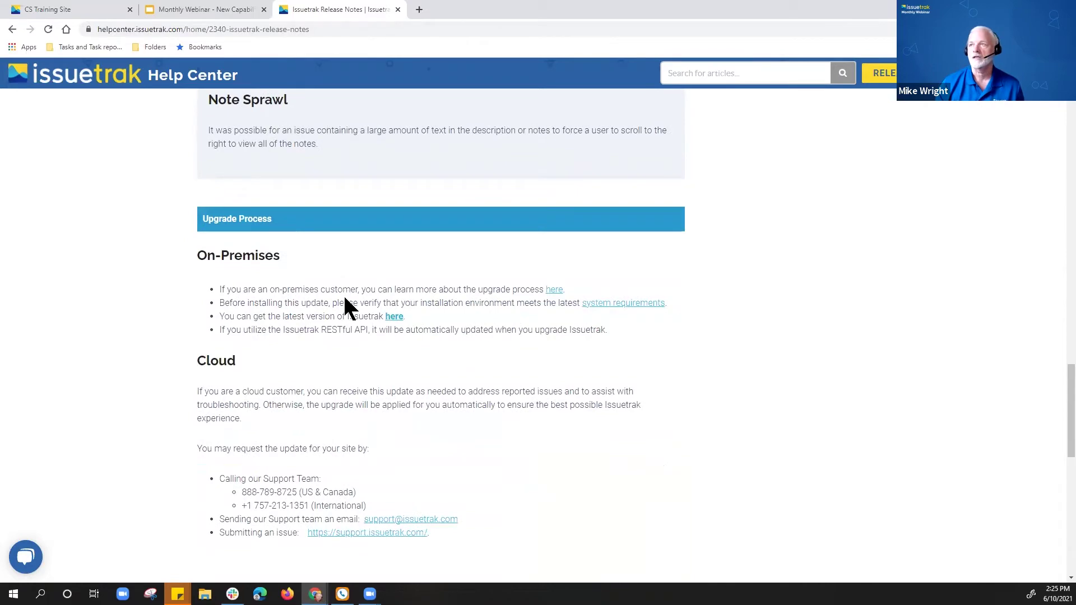
{"action": "scroll", "coordinate": [344, 296], "scroll_direction": "up", "scroll_amount": 20}
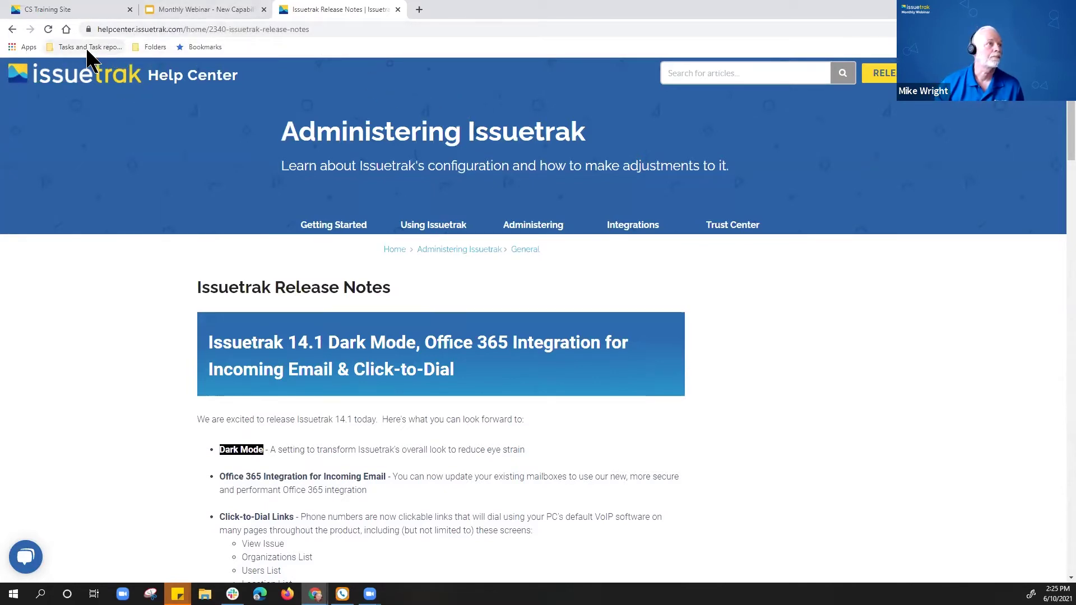
Open the bookmarked blog post "New Feature Preview: Dark Mode" and review its explanations and screenshots
{"action": "left_click", "coordinate": [152, 47]}
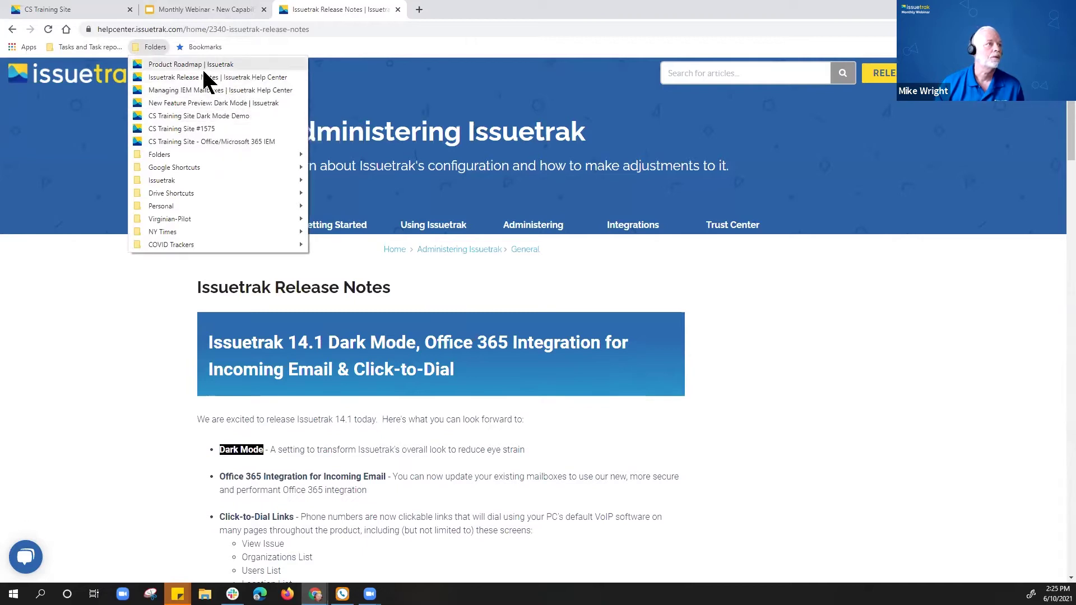
{"action": "left_click", "coordinate": [200, 103]}
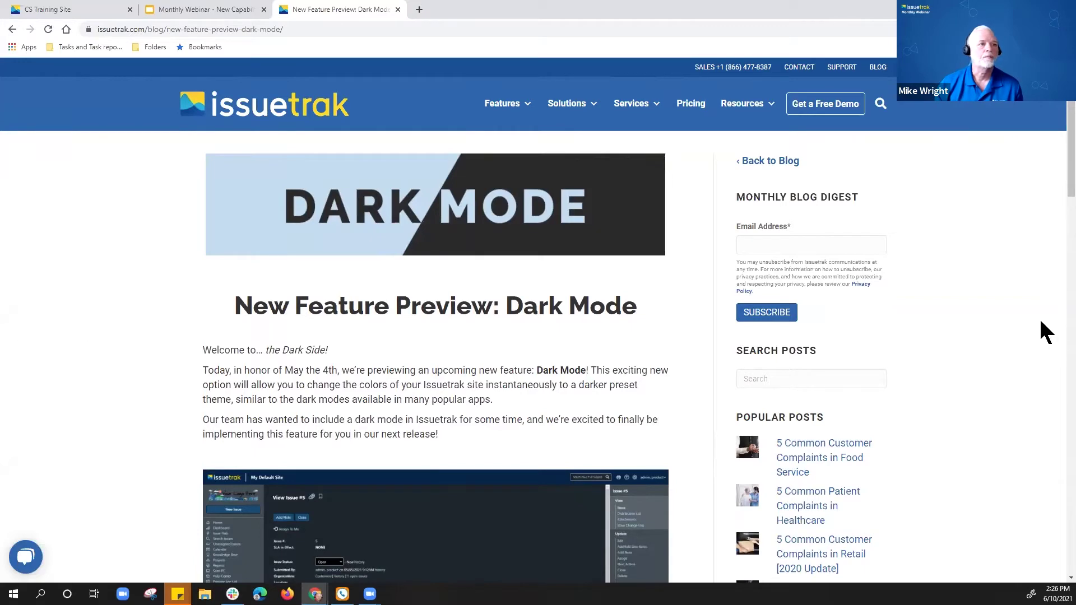
{"action": "scroll", "coordinate": [950, 310], "scroll_direction": "down", "scroll_amount": 3}
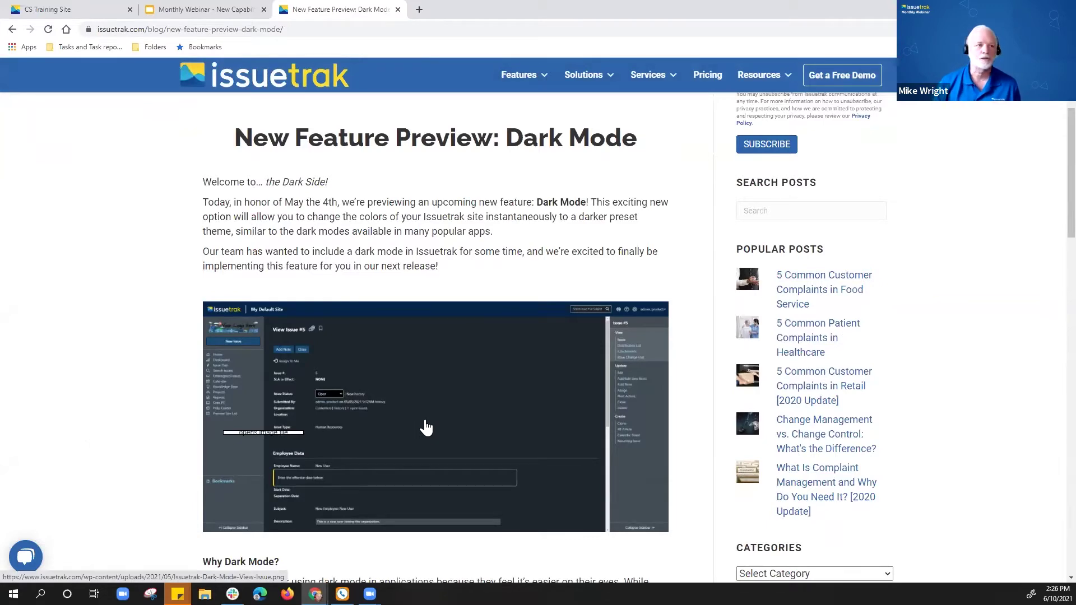
{"action": "scroll", "coordinate": [139, 456], "scroll_direction": "down", "scroll_amount": 4}
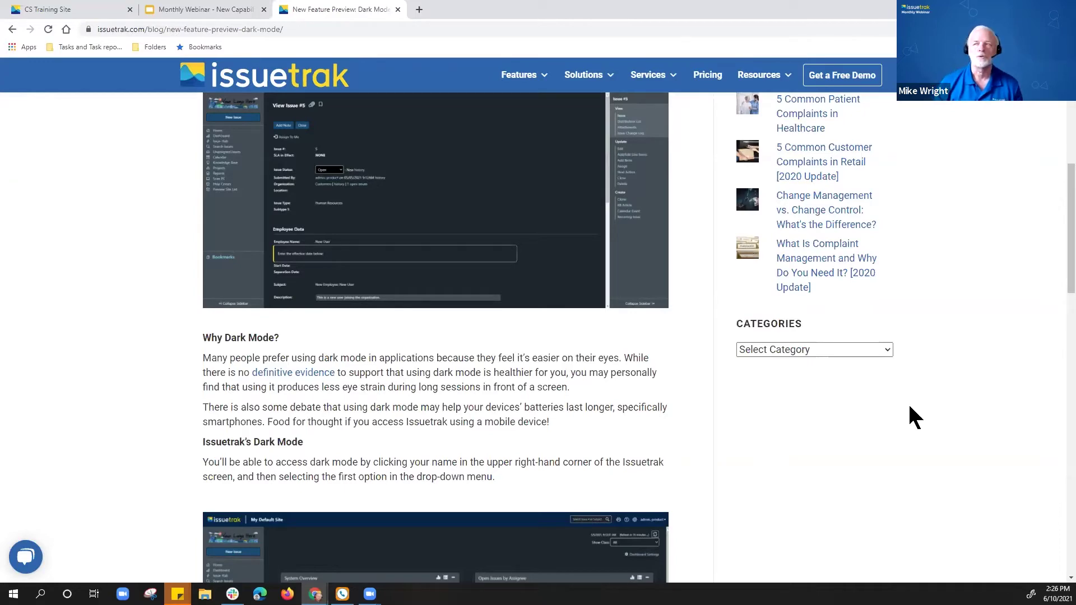
{"action": "scroll", "coordinate": [796, 448], "scroll_direction": "down", "scroll_amount": 10}
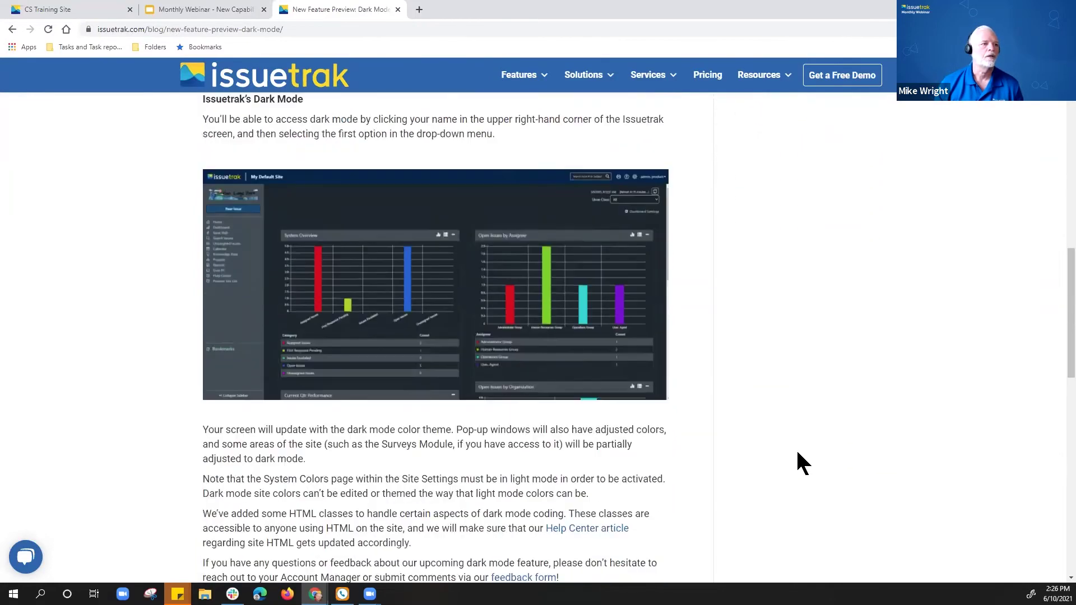
{"action": "scroll", "coordinate": [794, 447], "scroll_direction": "up", "scroll_amount": 9}
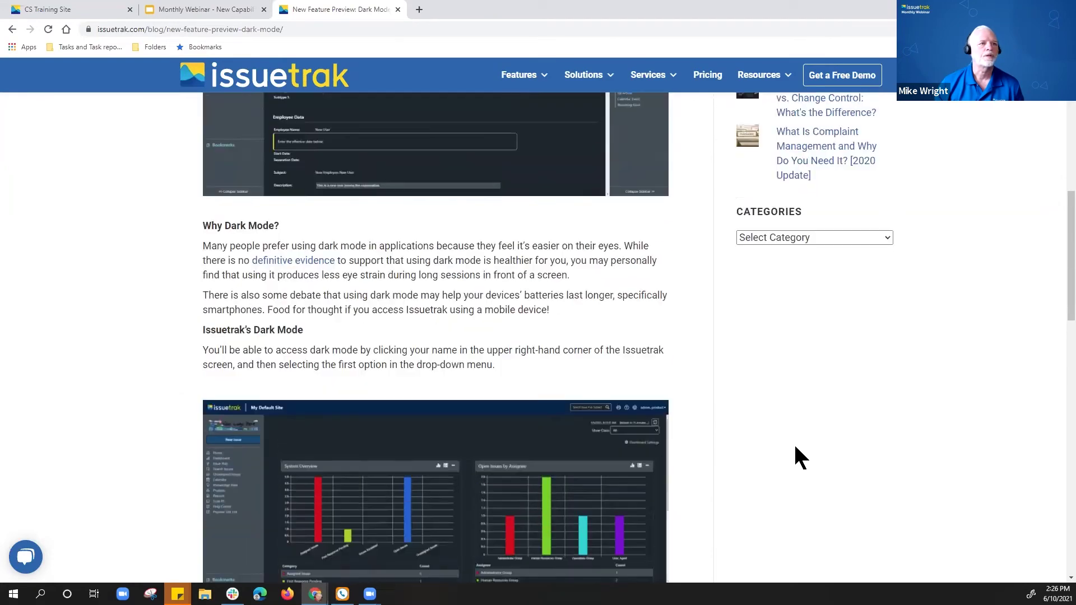
{"action": "scroll", "coordinate": [805, 445], "scroll_direction": "up", "scroll_amount": 7}
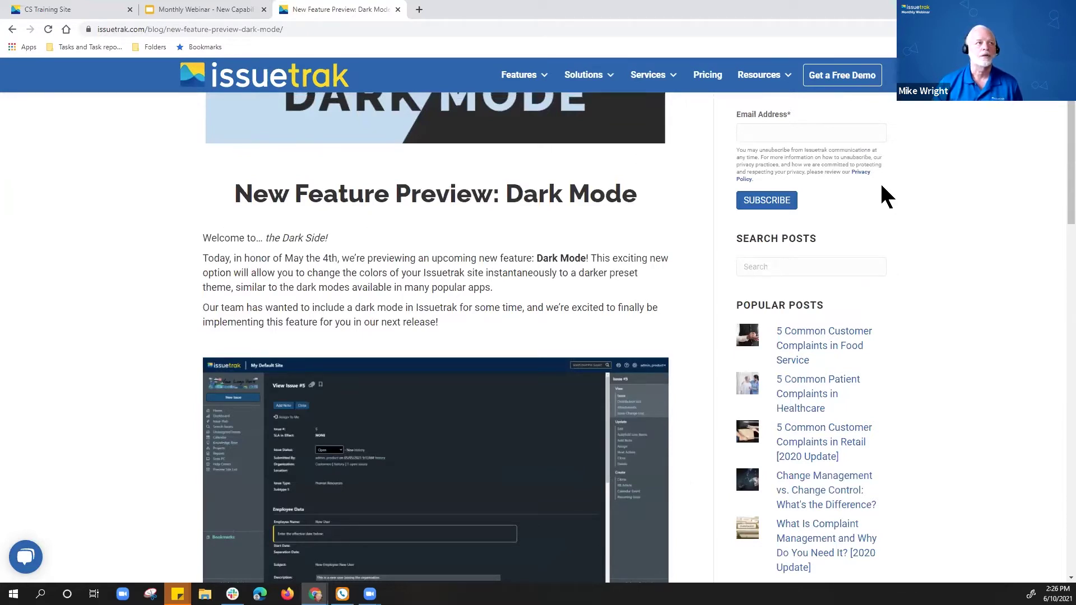
Switch to the CS Training Site and enable Dark Mode for the account, accepting the page reload
{"action": "left_click", "coordinate": [45, 11]}
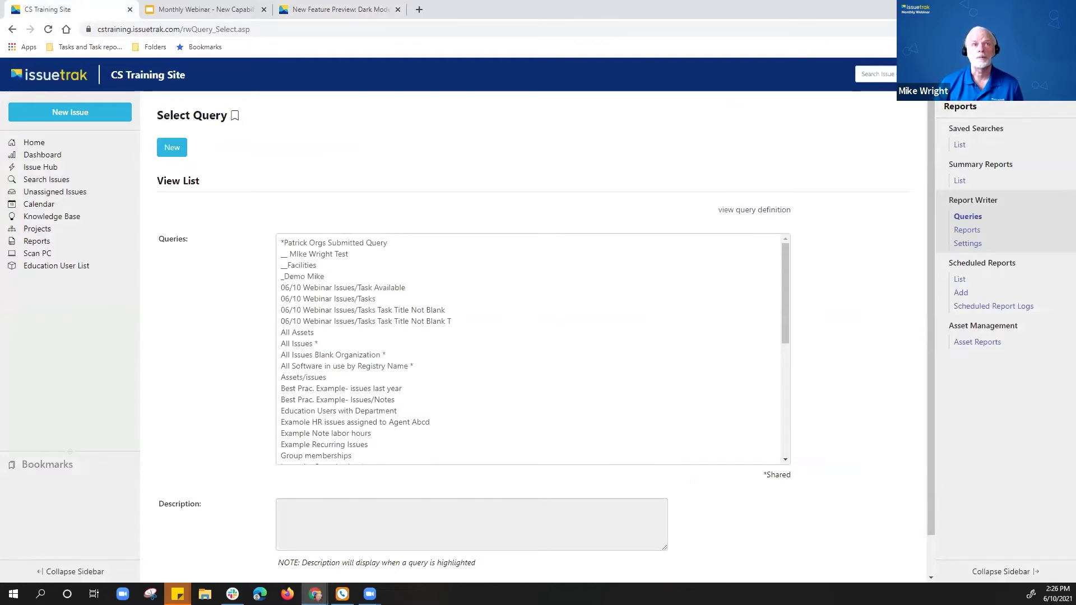
{"action": "left_click", "coordinate": [1036, 74]}
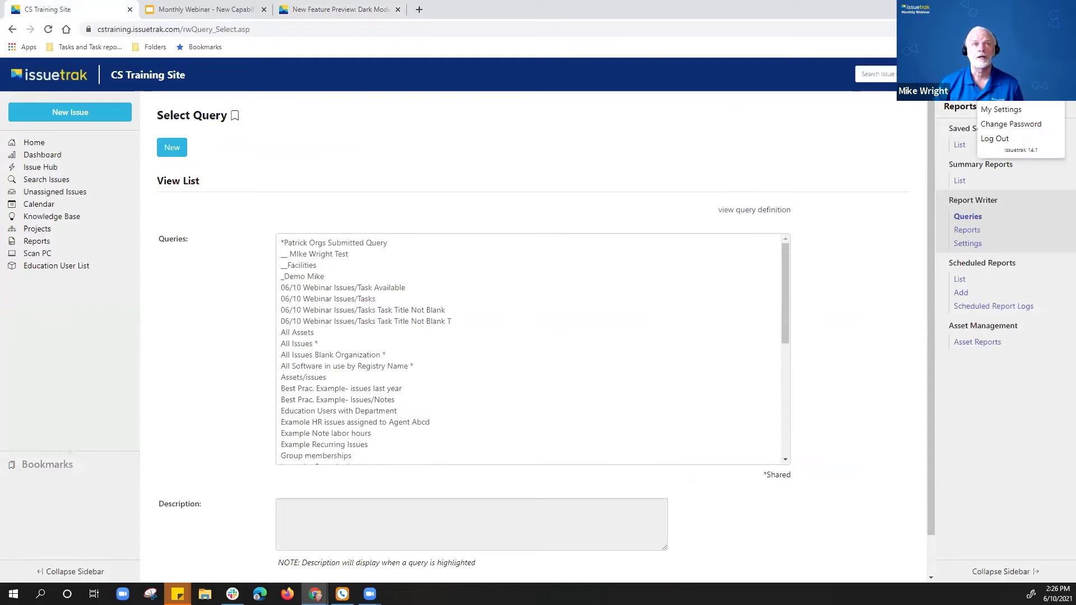
{"action": "left_click", "coordinate": [1003, 101]}
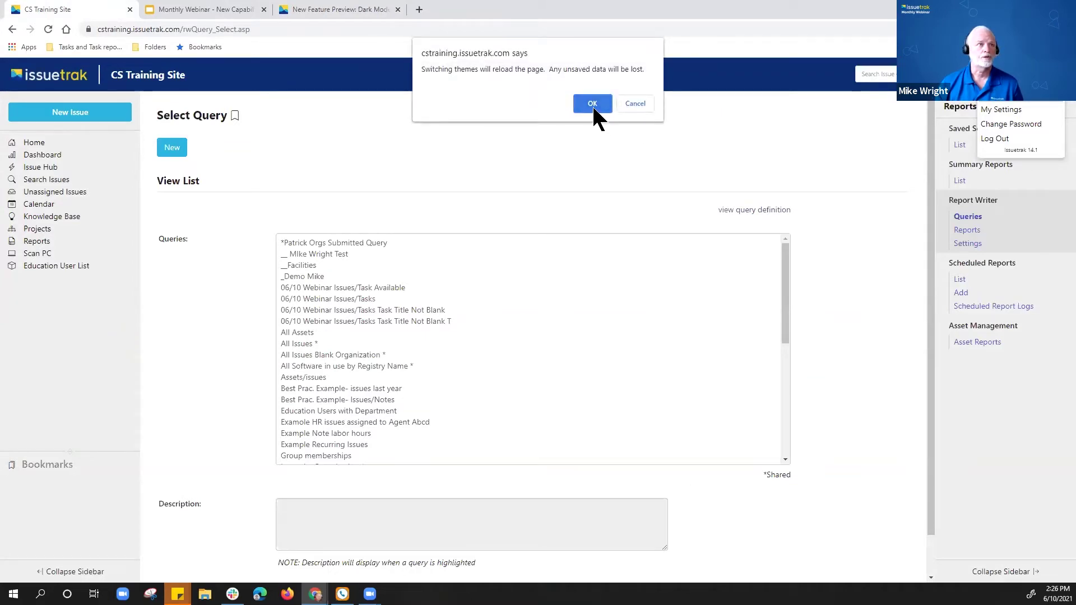
{"action": "left_click", "coordinate": [593, 105]}
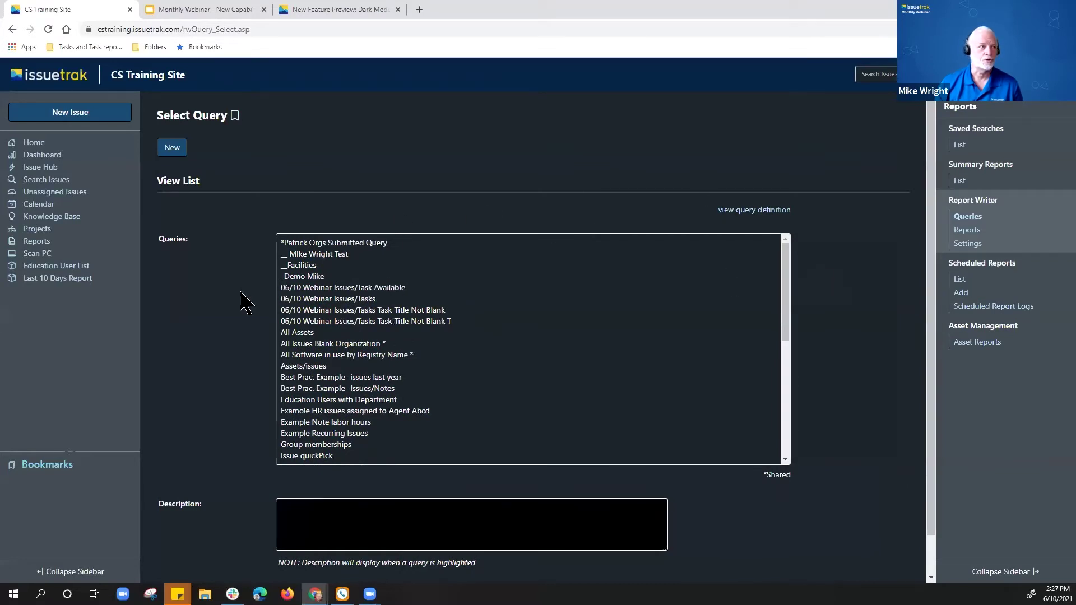
Show the Knowledge Base, the Issue Hub and the Dashboard in Dark Mode
{"action": "left_click", "coordinate": [62, 218]}
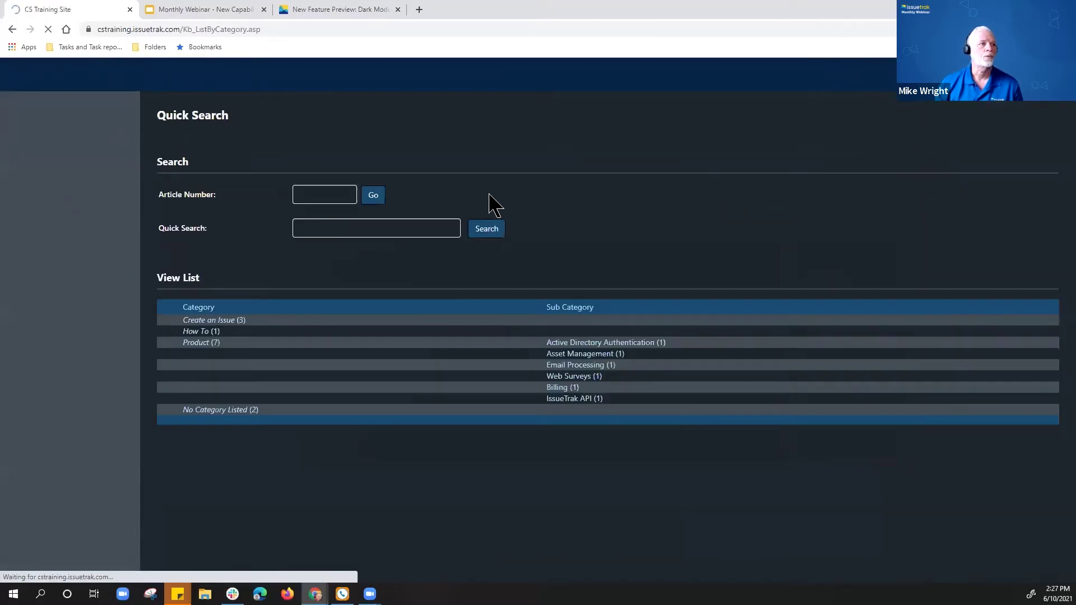
{"action": "left_click", "coordinate": [35, 168]}
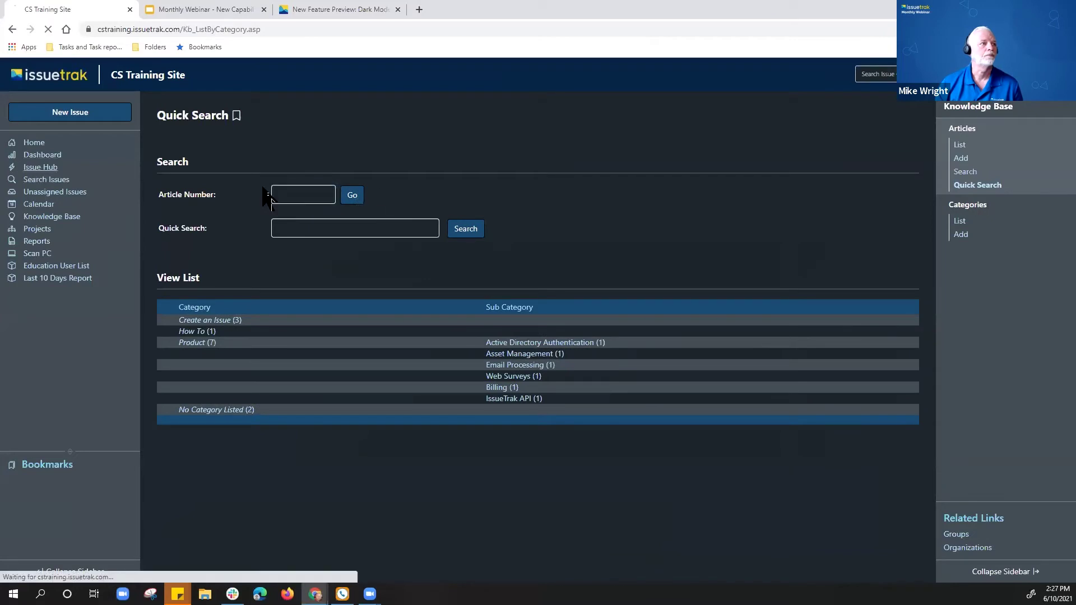
{"action": "left_click", "coordinate": [44, 156]}
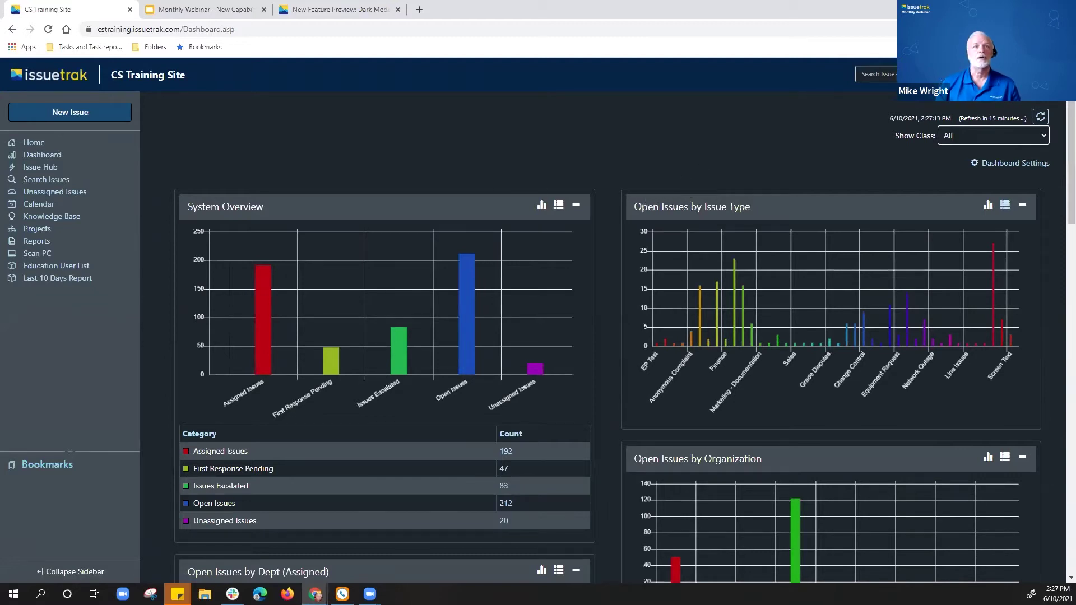
Switch the account back to the light theme, accepting the page reload
{"action": "left_click", "coordinate": [1050, 75]}
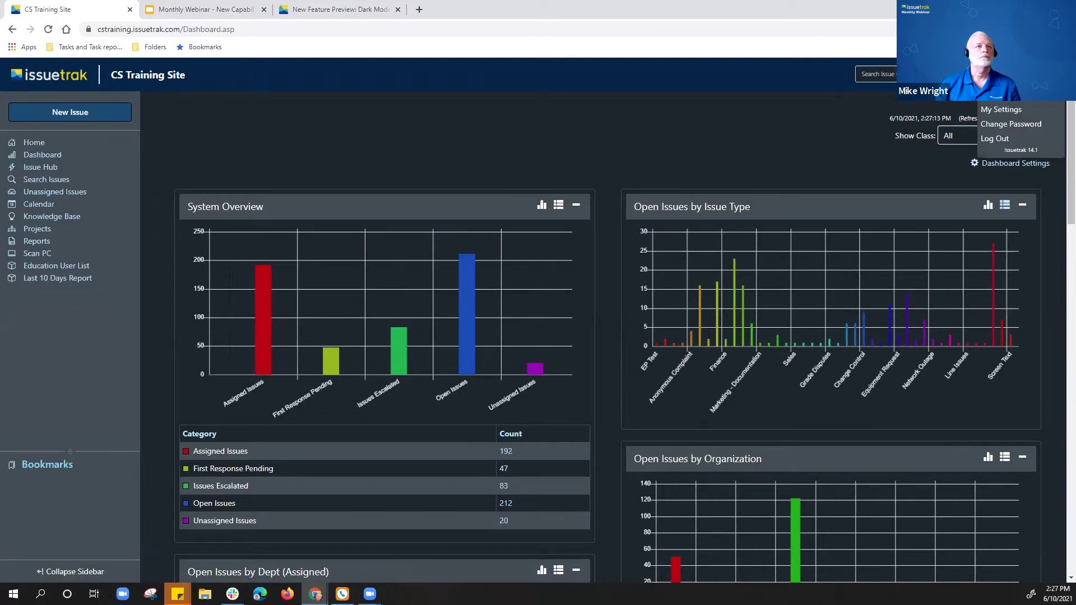
{"action": "left_click", "coordinate": [1023, 104]}
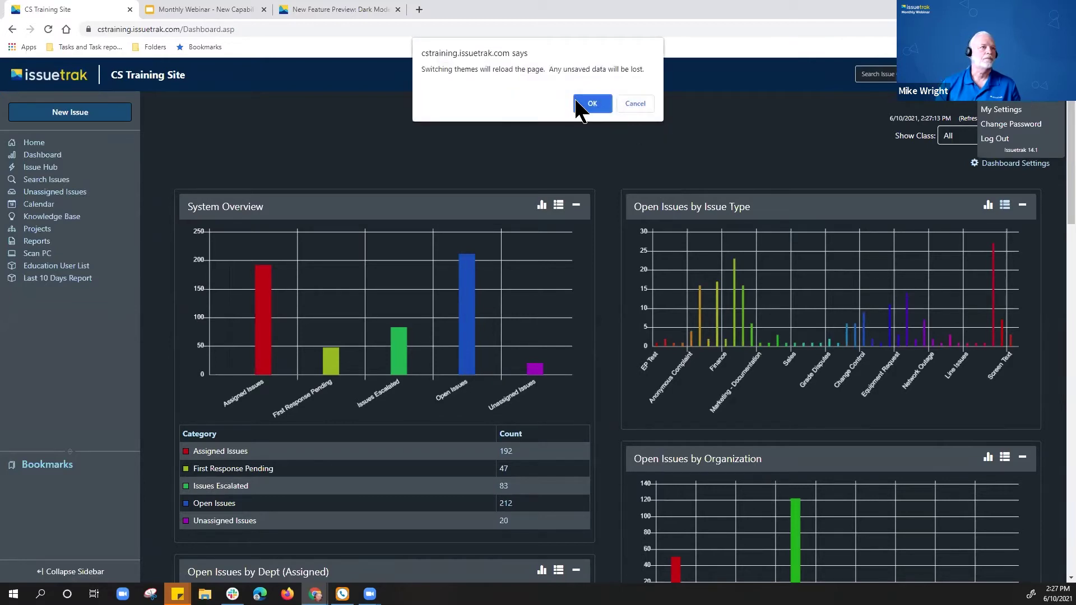
{"action": "left_click", "coordinate": [592, 104]}
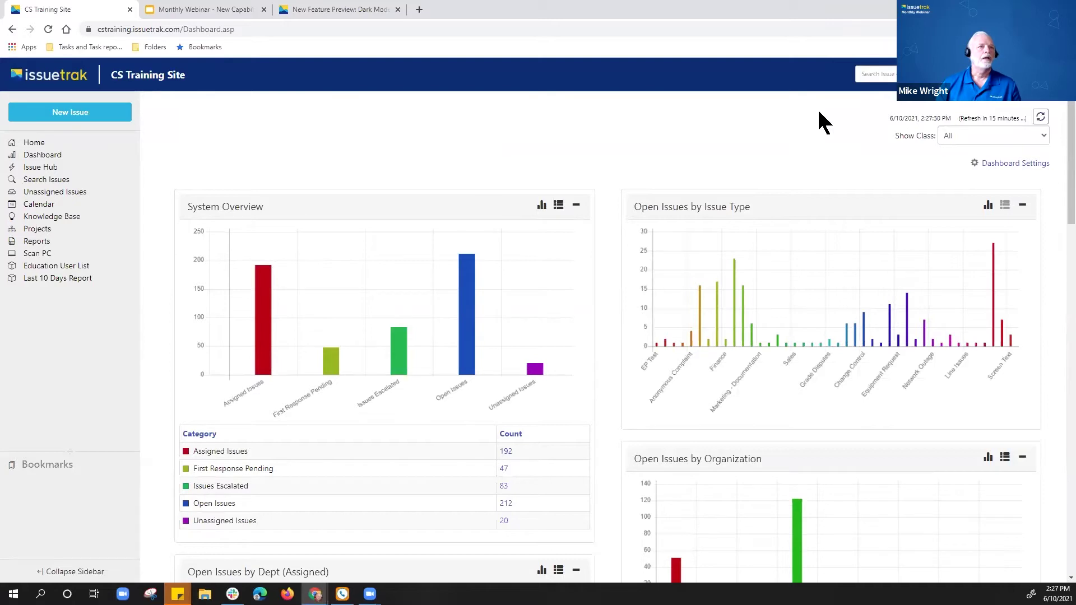
From the Incoming Email settings, start adding a mailbox and set its server type to Office365
{"action": "left_click", "coordinate": [1008, 75]}
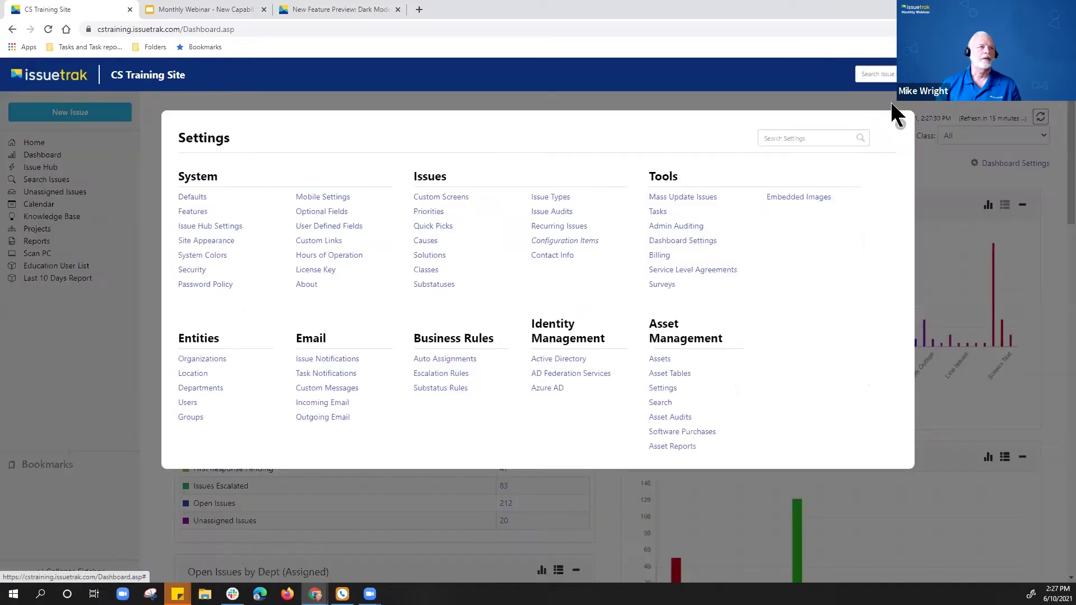
{"action": "left_click", "coordinate": [319, 408]}
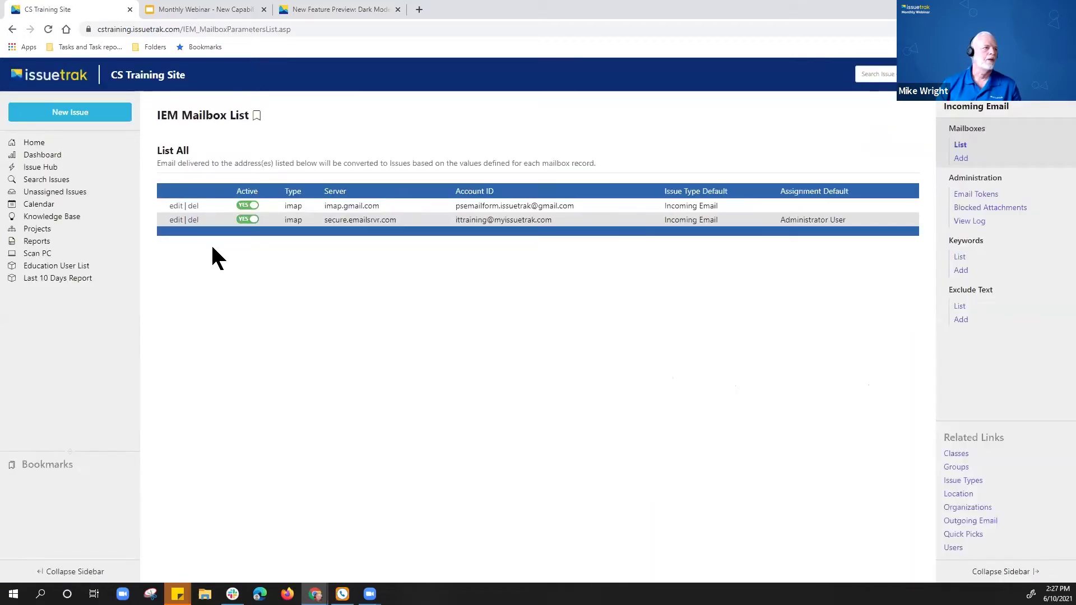
{"action": "left_click", "coordinate": [960, 158]}
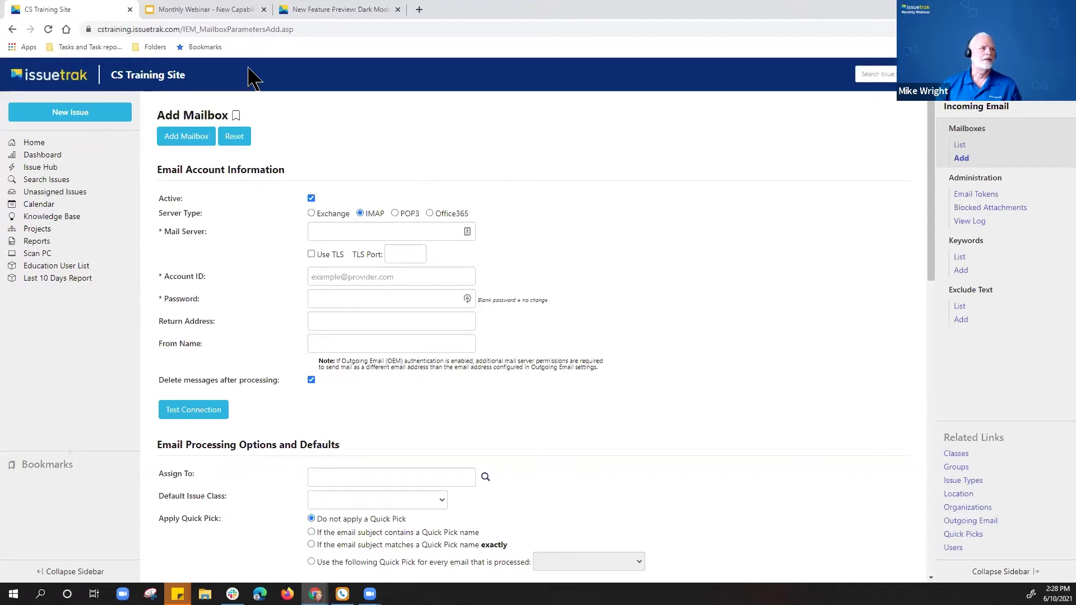
{"action": "left_click", "coordinate": [430, 214]}
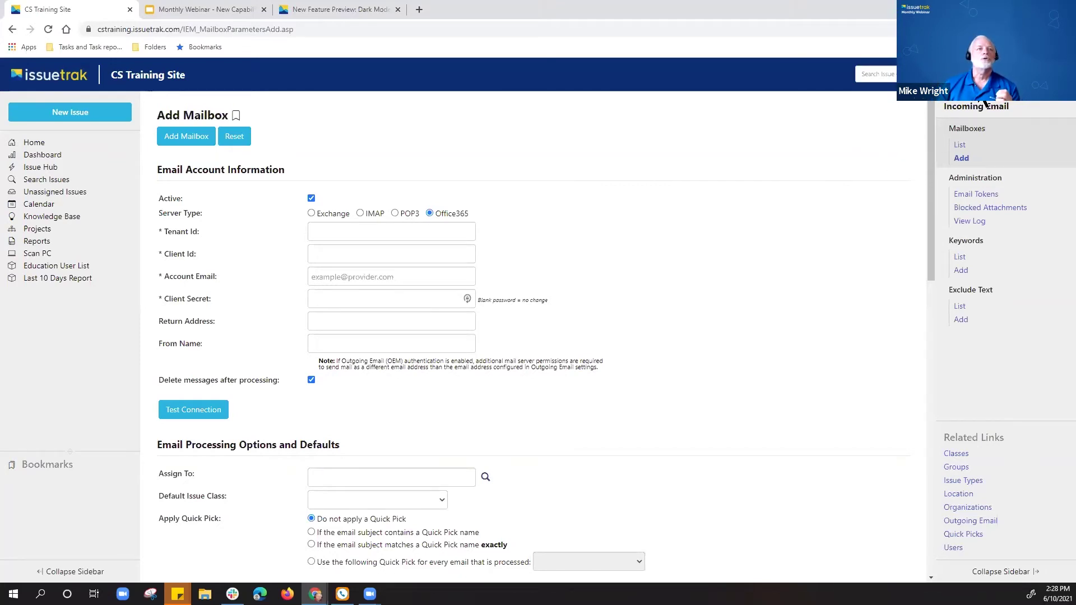
Open the Help Center article for this page, Managing IEM Mailboxes, and find the section "Adding an Office365 Mailbox"
{"action": "left_click", "coordinate": [1006, 74]}
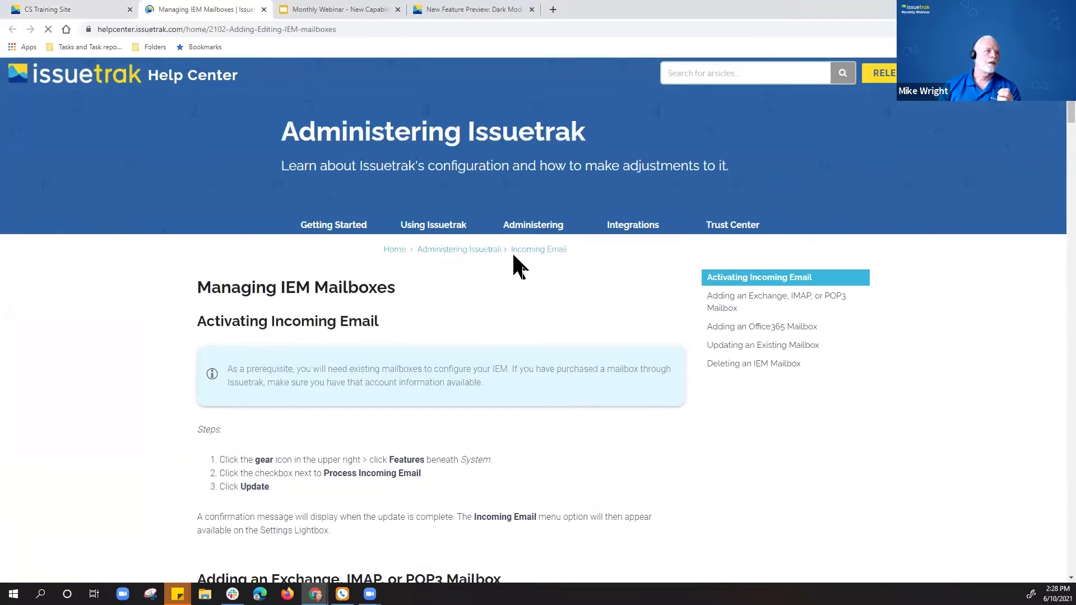
{"action": "scroll", "coordinate": [493, 275], "scroll_direction": "down", "scroll_amount": 1}
{"action": "scroll", "coordinate": [477, 275], "scroll_direction": "down", "scroll_amount": 10}
{"action": "scroll", "coordinate": [480, 271], "scroll_direction": "up", "scroll_amount": 8}
{"action": "scroll", "coordinate": [482, 273], "scroll_direction": "up", "scroll_amount": 3}
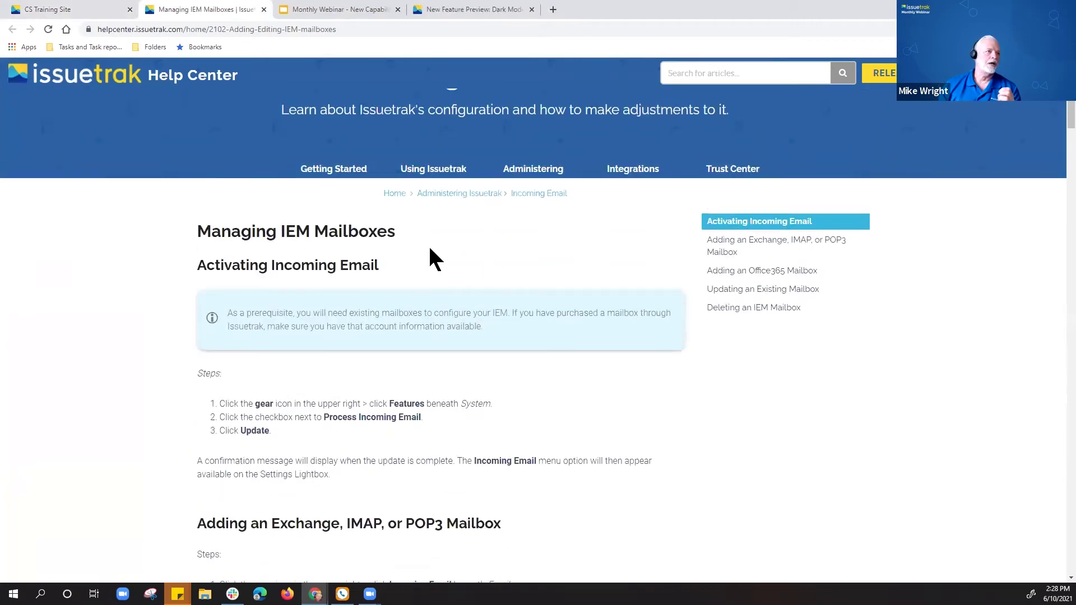
{"action": "scroll", "coordinate": [499, 246], "scroll_direction": "down", "scroll_amount": 15}
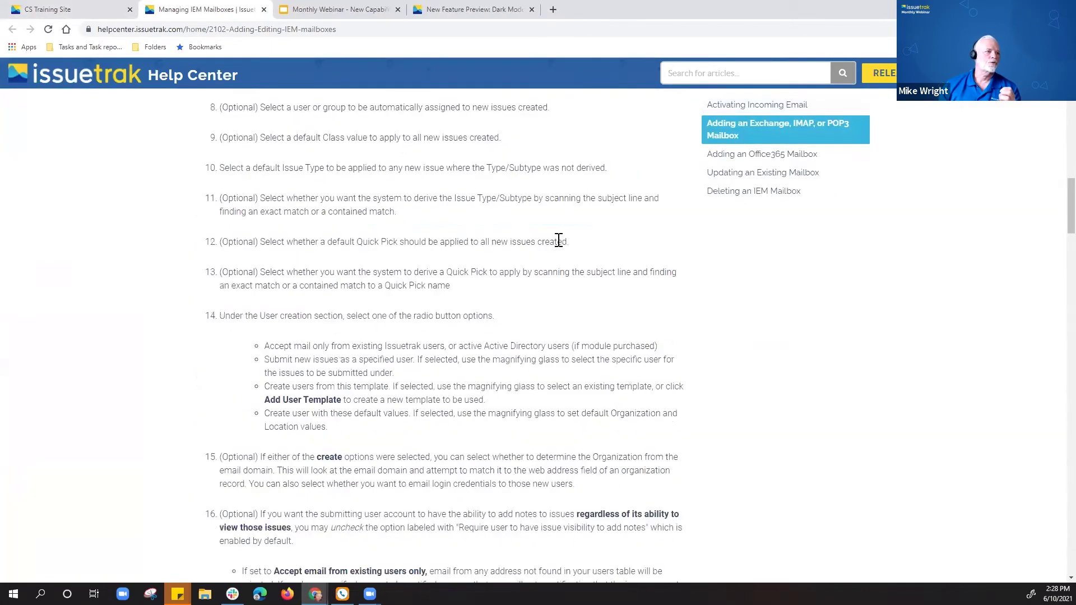
{"action": "scroll", "coordinate": [559, 240], "scroll_direction": "down", "scroll_amount": 16}
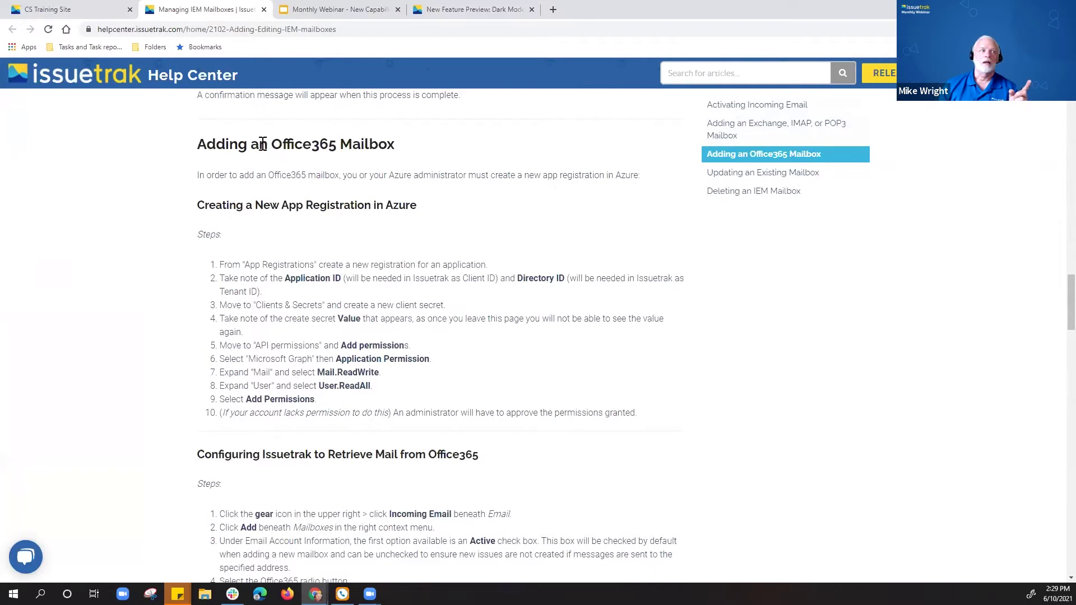
Review the steps for registering the app in Azure and configuring Issuetrak for Office365 mail, and return to the article's beginning
{"action": "left_click_drag", "start_coordinate": [270, 145], "coordinate": [310, 145]}
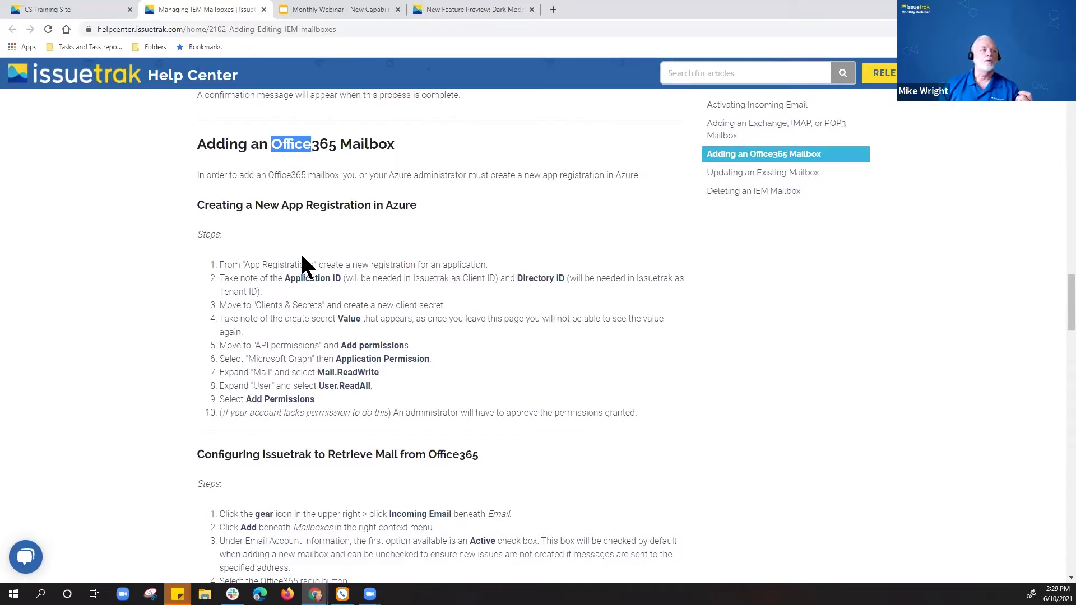
{"action": "scroll", "coordinate": [282, 239], "scroll_direction": "down", "scroll_amount": 1}
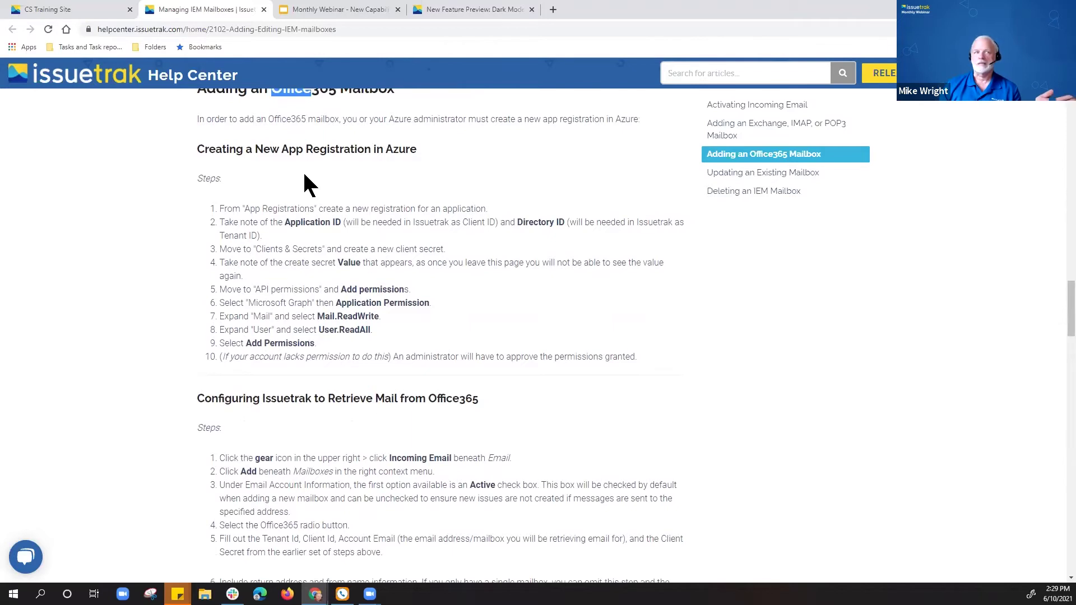
{"action": "scroll", "coordinate": [432, 264], "scroll_direction": "down", "scroll_amount": 3}
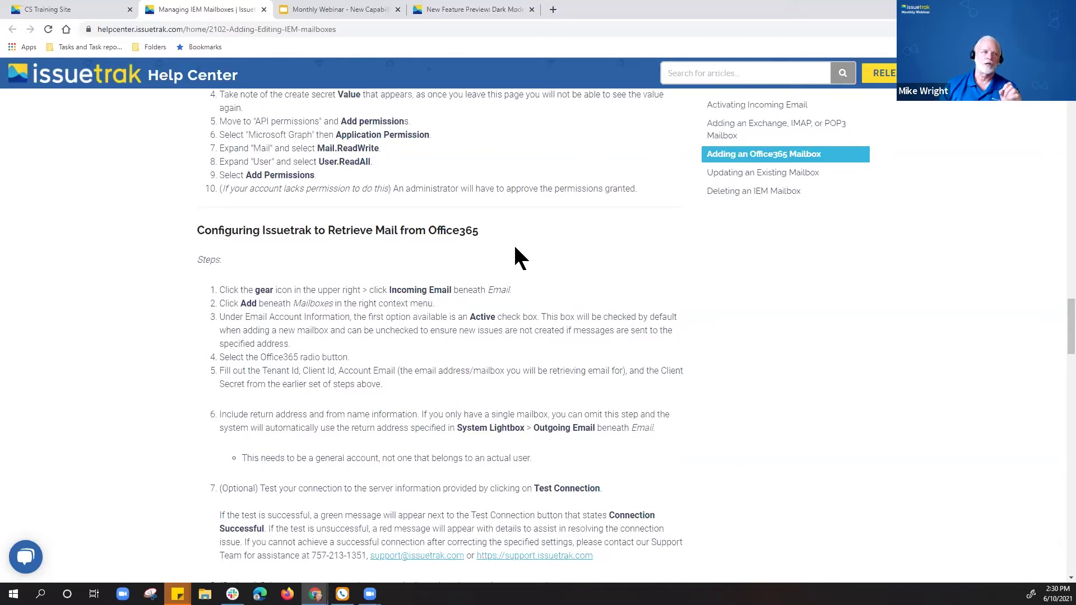
{"action": "scroll", "coordinate": [519, 257], "scroll_direction": "up", "scroll_amount": 4}
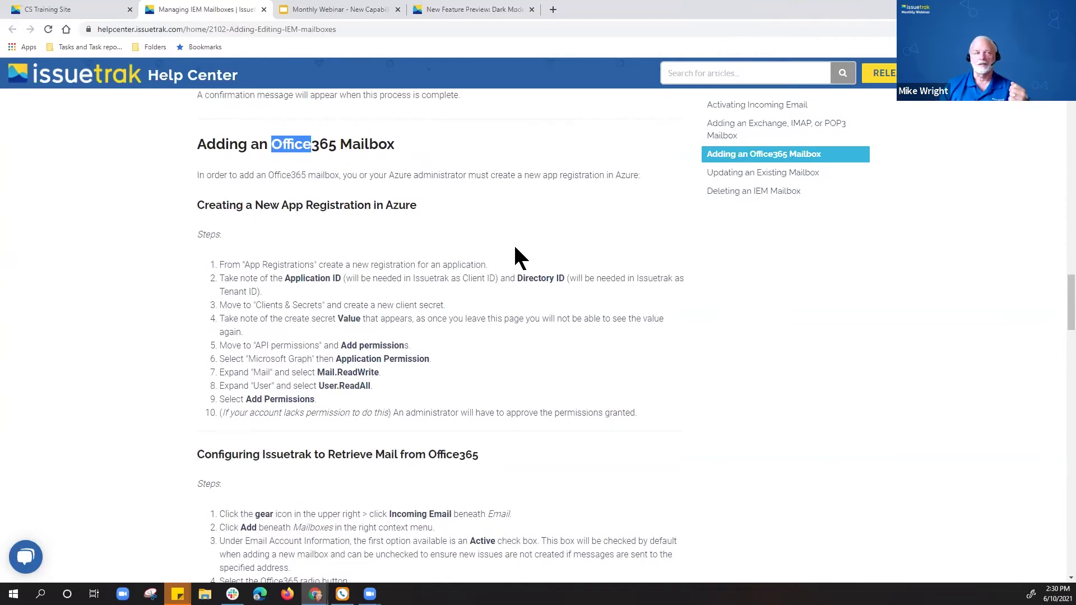
{"action": "scroll", "coordinate": [515, 248], "scroll_direction": "up", "scroll_amount": 15}
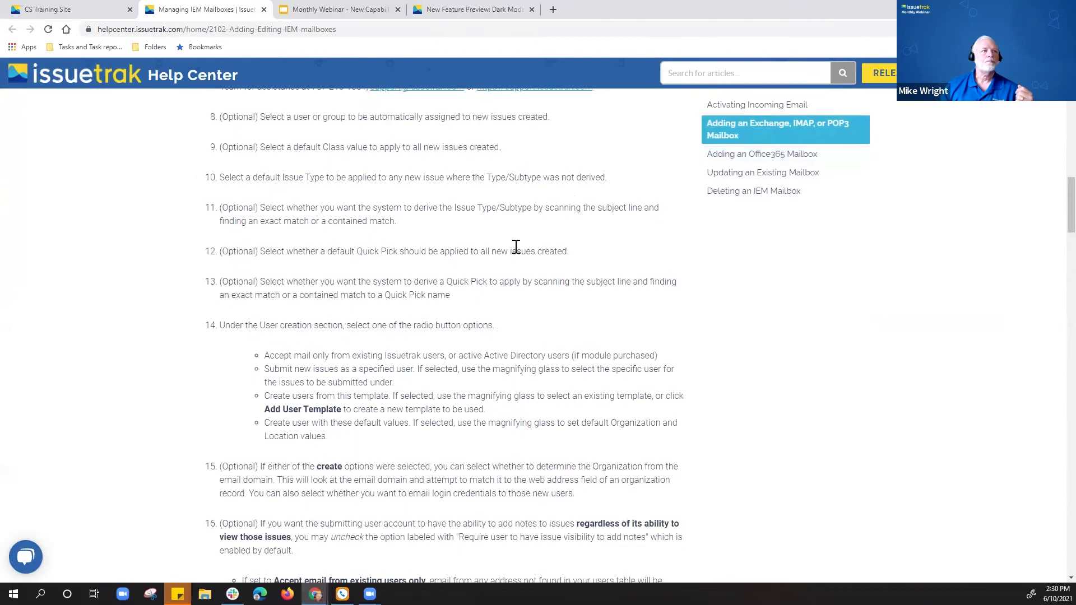
{"action": "scroll", "coordinate": [516, 248], "scroll_direction": "up", "scroll_amount": 5}
{"action": "scroll", "coordinate": [515, 249], "scroll_direction": "down", "scroll_amount": 8}
{"action": "scroll", "coordinate": [516, 248], "scroll_direction": "up", "scroll_amount": 14}
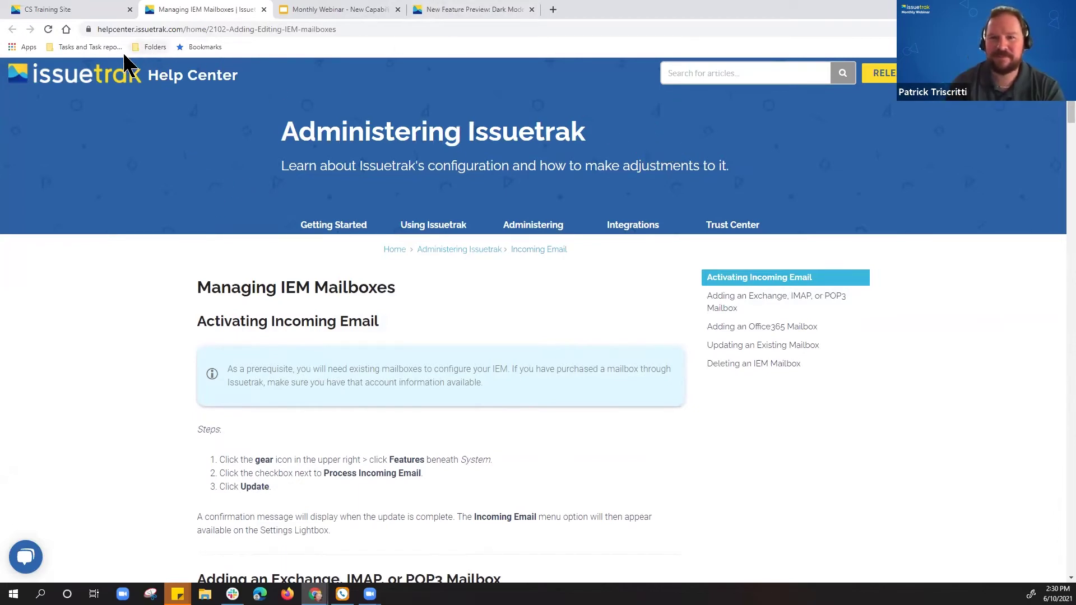
Open the bookmarked issue #1575 on the CS Training Site
{"action": "left_click", "coordinate": [150, 48]}
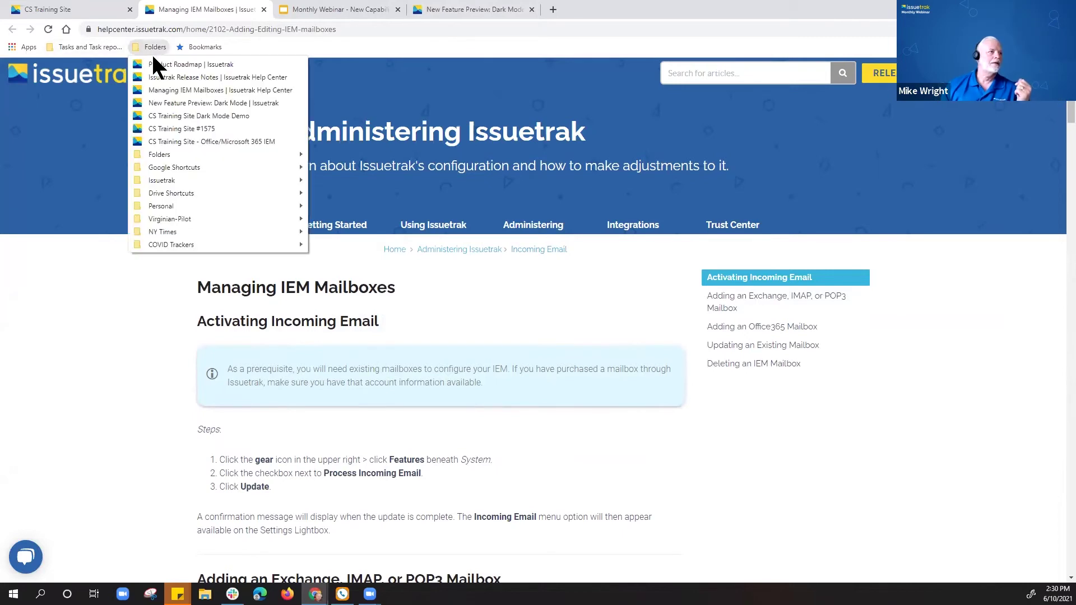
{"action": "left_click", "coordinate": [207, 140]}
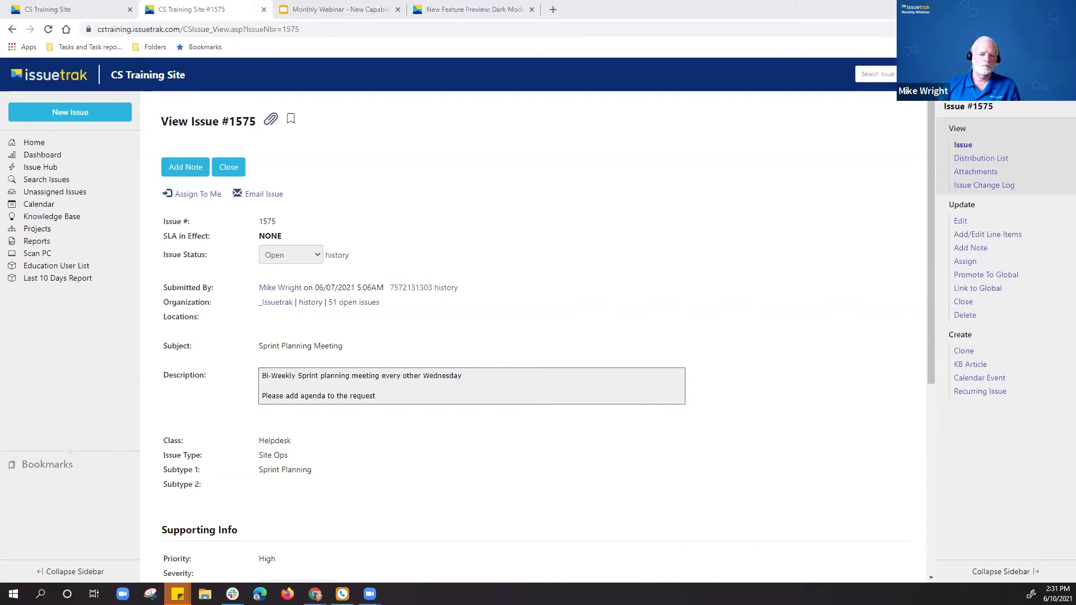
Call the submitter's linked phone number using RingCentral Phone, and check the assignee's phone link under Responsibility
{"action": "right_click", "coordinate": [406, 297]}
{"action": "left_click", "coordinate": [408, 289]}
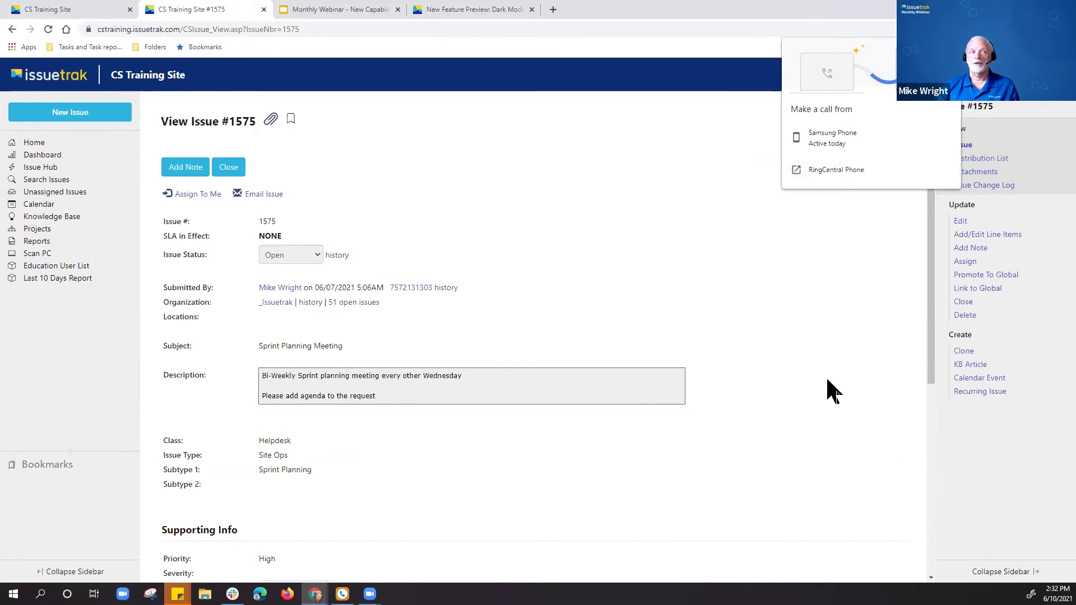
{"action": "left_click", "coordinate": [827, 171]}
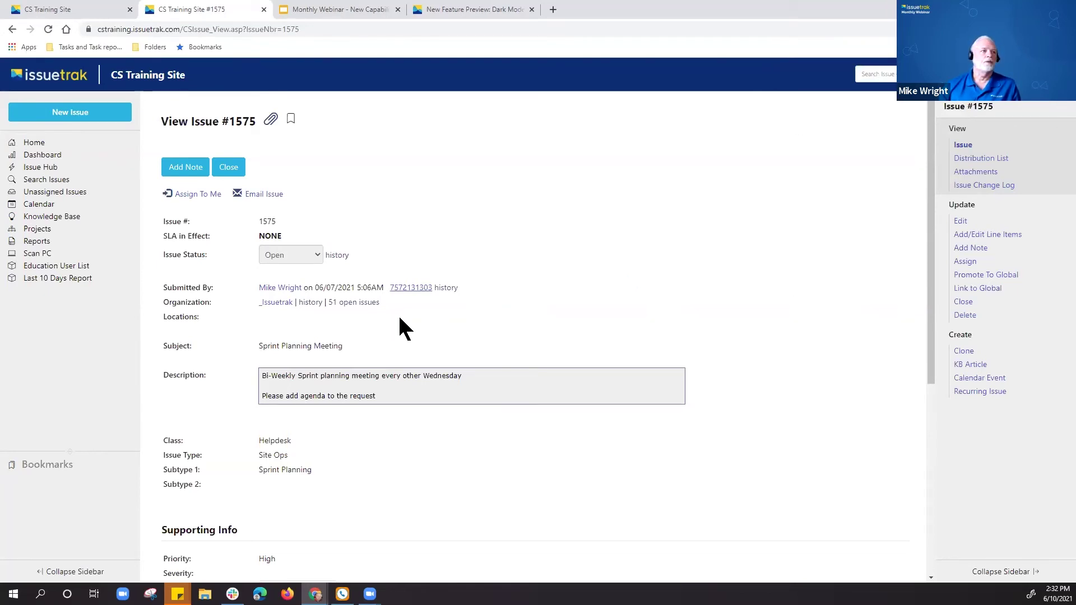
{"action": "scroll", "coordinate": [409, 317], "scroll_direction": "down", "scroll_amount": 6}
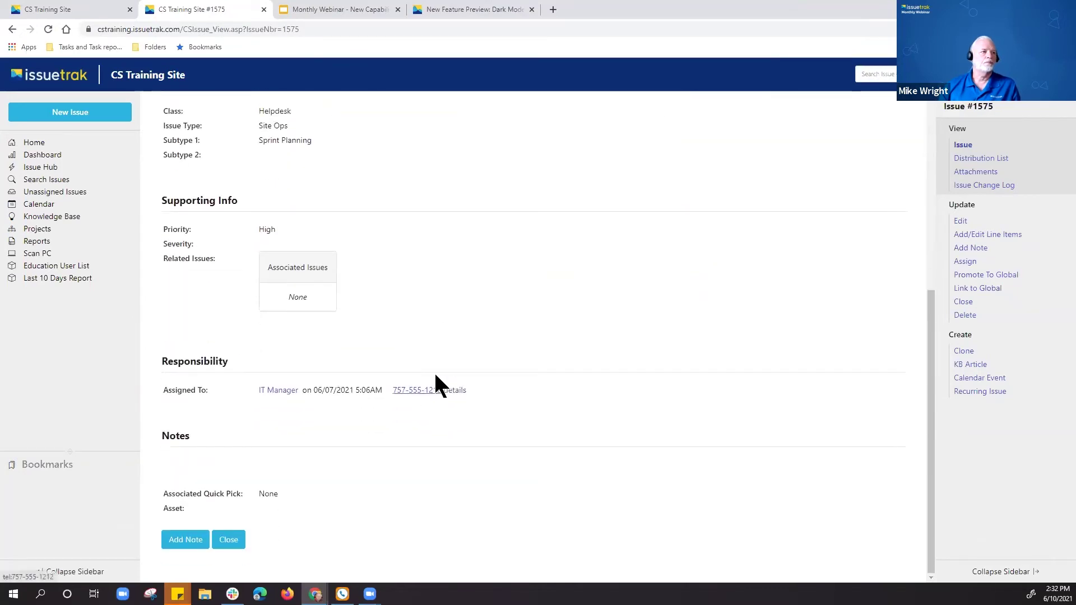
{"action": "scroll", "coordinate": [514, 305], "scroll_direction": "up", "scroll_amount": 6}
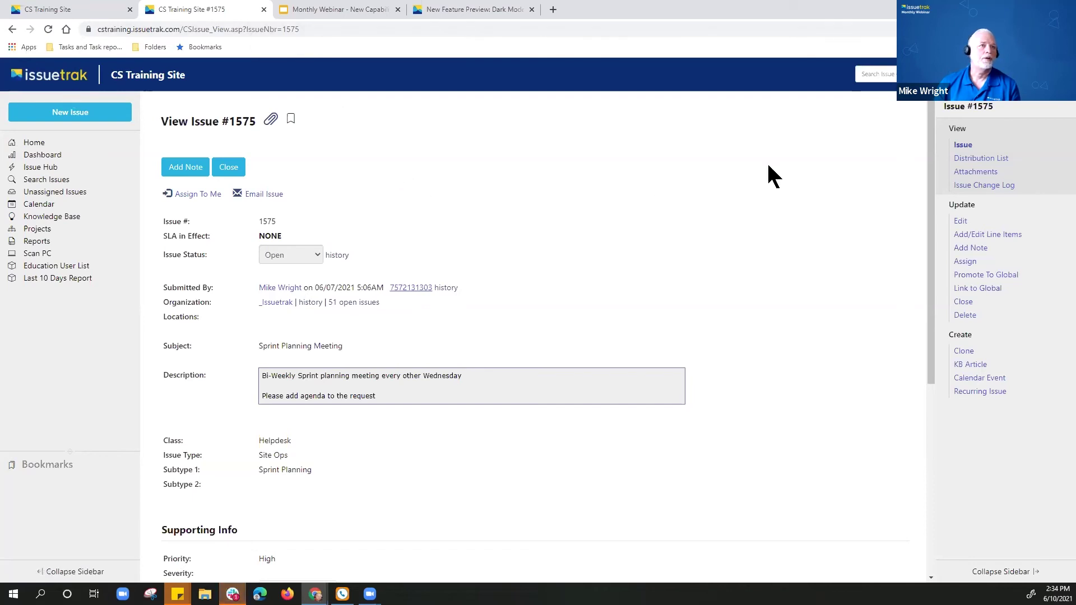
Open the Organizations list from the site settings and bring up the School District organization for editing
{"action": "left_click", "coordinate": [1003, 74]}
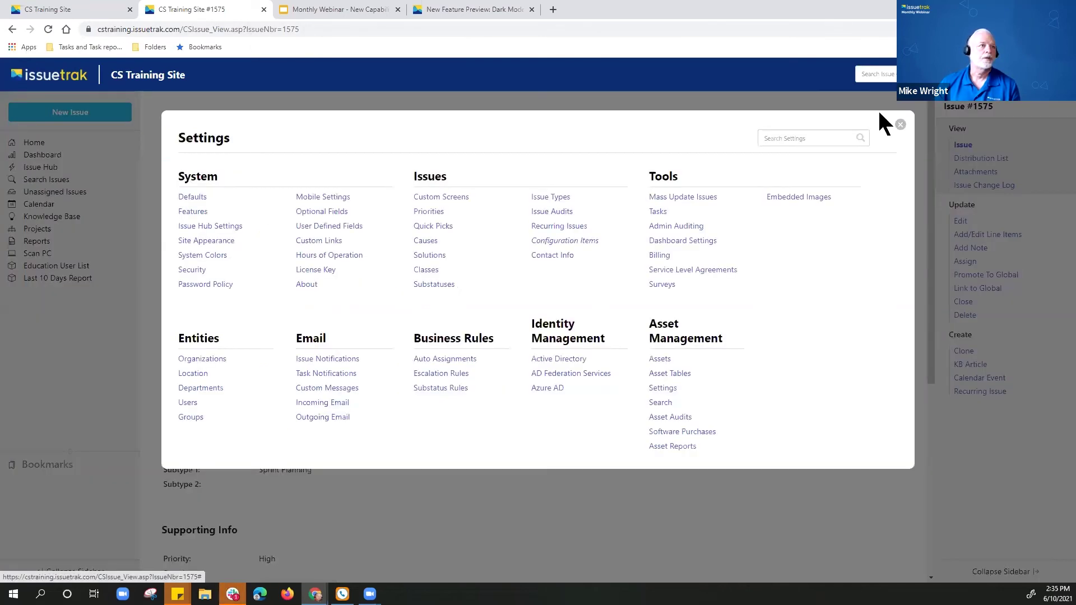
{"action": "left_click", "coordinate": [210, 364]}
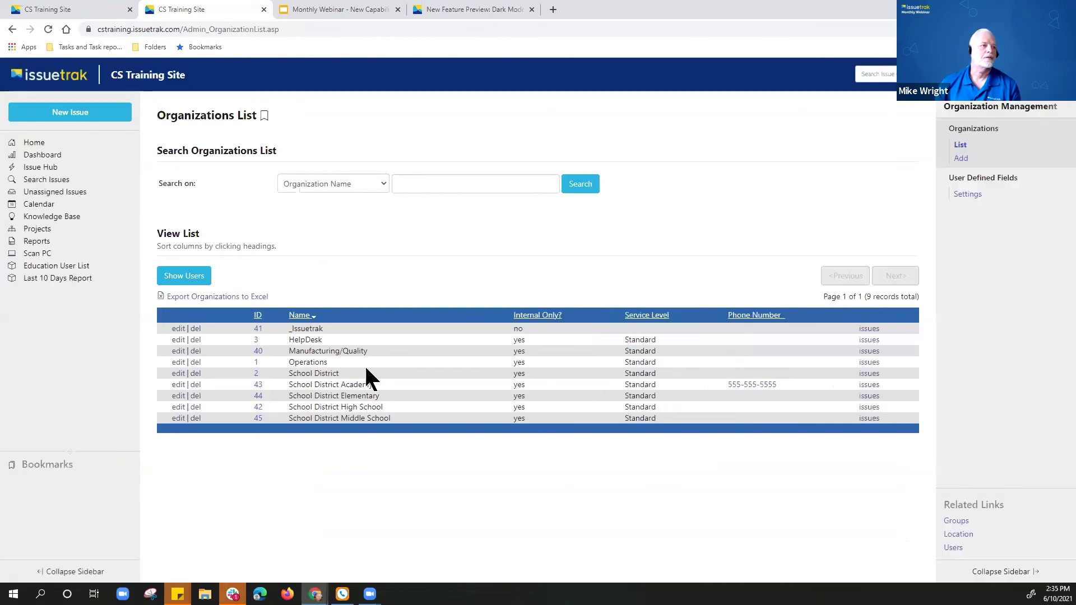
{"action": "left_click", "coordinate": [179, 374]}
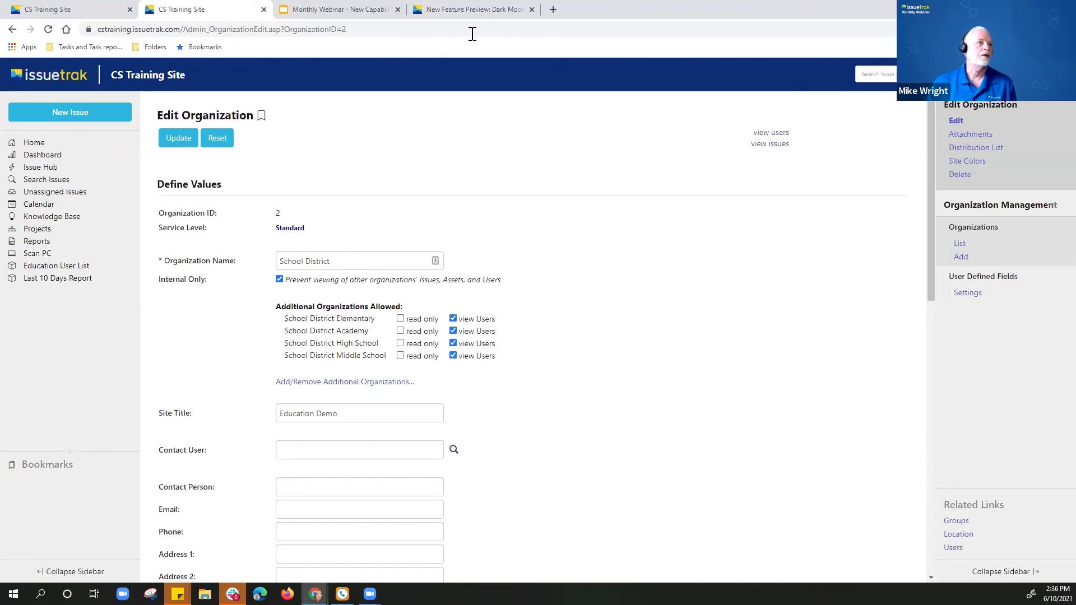
Switch to the Dark Mode blog post and open the Product Feedback form linked in its footer
{"action": "left_click", "coordinate": [493, 10]}
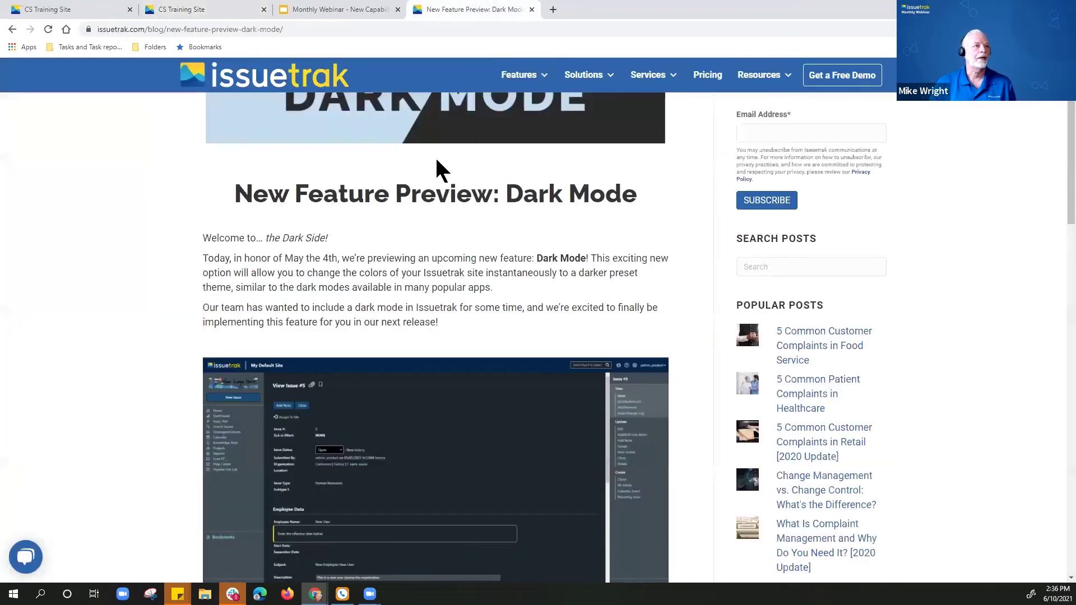
{"action": "scroll", "coordinate": [628, 303], "scroll_direction": "down", "scroll_amount": 15}
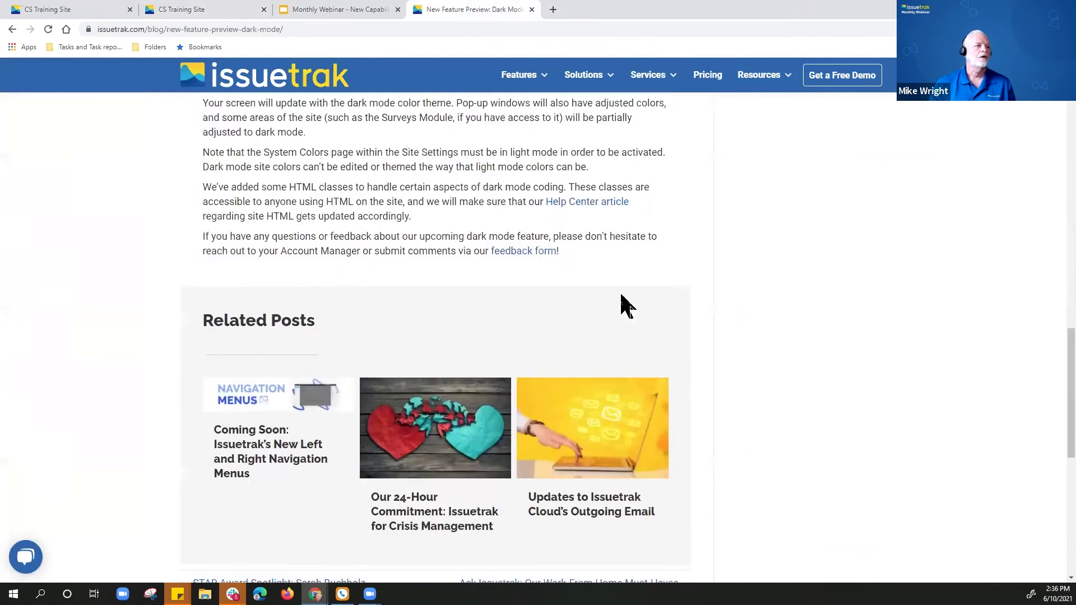
{"action": "scroll", "coordinate": [627, 305], "scroll_direction": "down", "scroll_amount": 8}
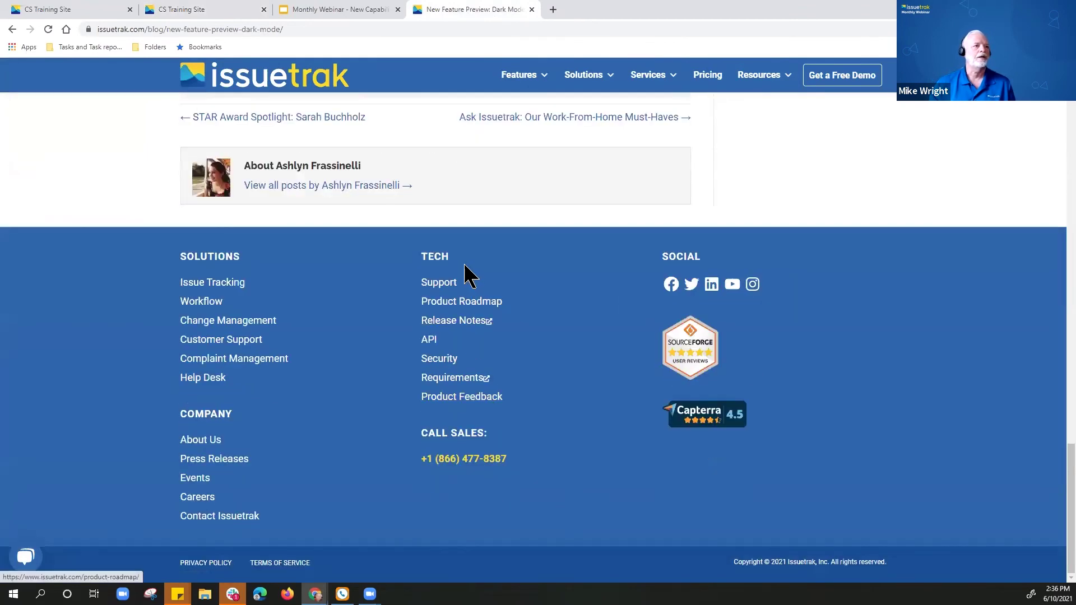
{"action": "left_click", "coordinate": [458, 401]}
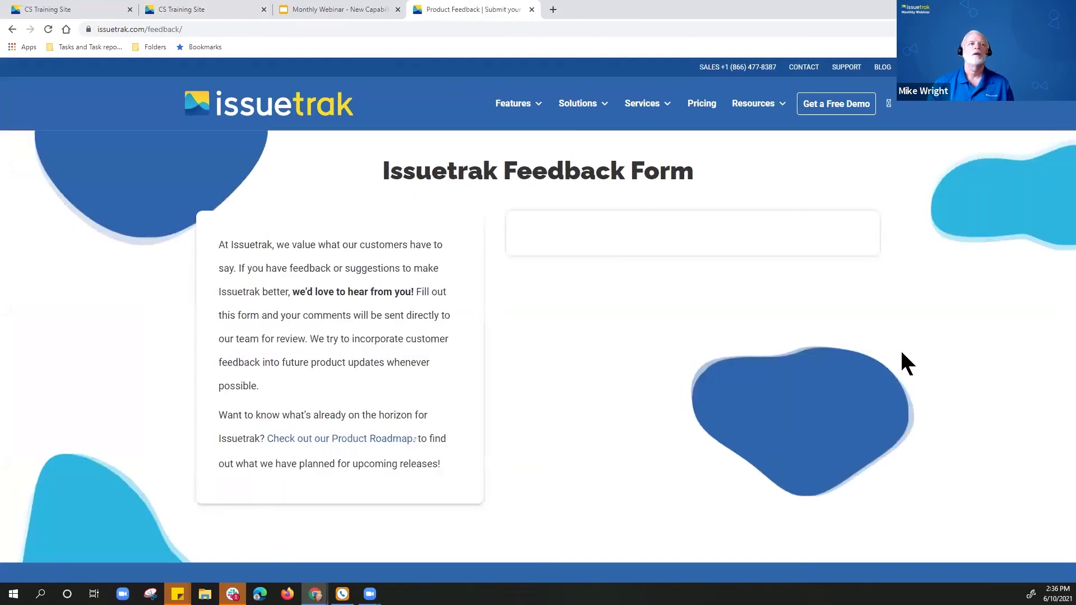